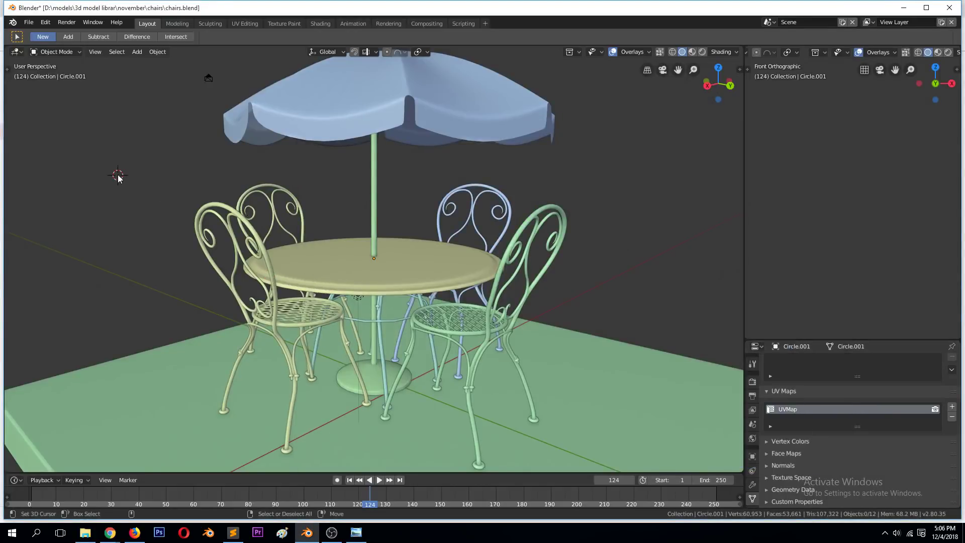
# Orbit and zoom around the patio to inspect the table and chairs
pyautogui.moveTo(118, 176); pyautogui.dragTo(459, 197, button='middle')
pyautogui.moveTo(265, 243); pyautogui.dragTo(352, 227, button='middle')
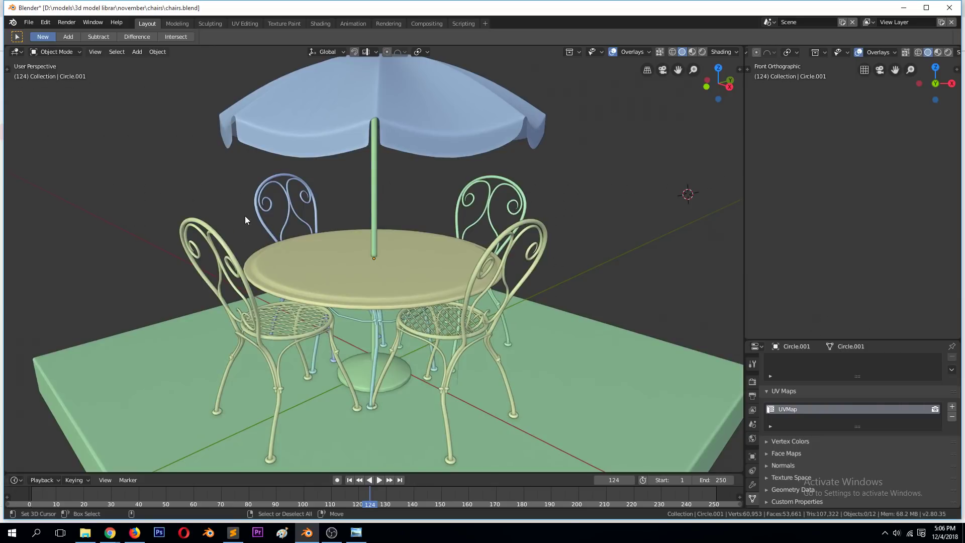
pyautogui.moveTo(212, 261); pyautogui.dragTo(351, 285, button='middle')
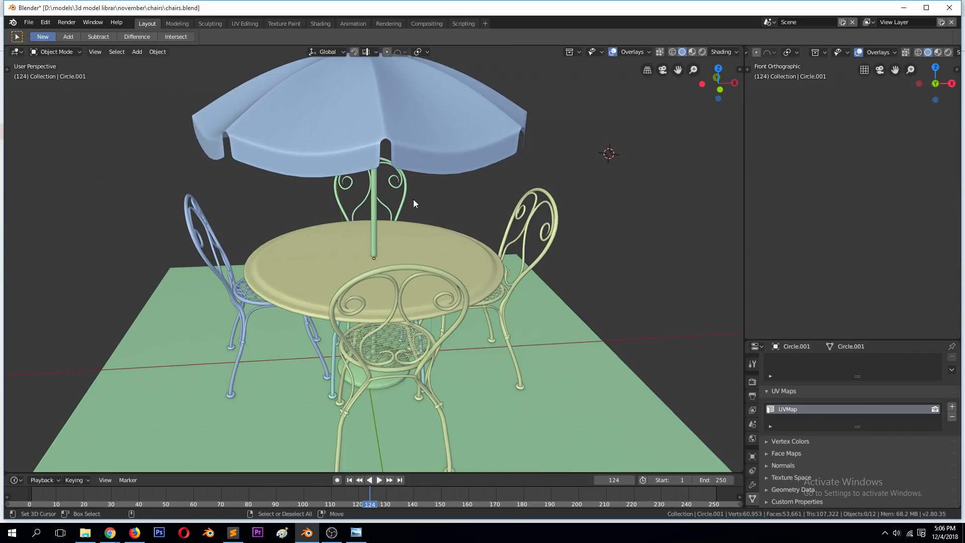
pyautogui.moveTo(422, 190); pyautogui.dragTo(421, 231, button='middle')
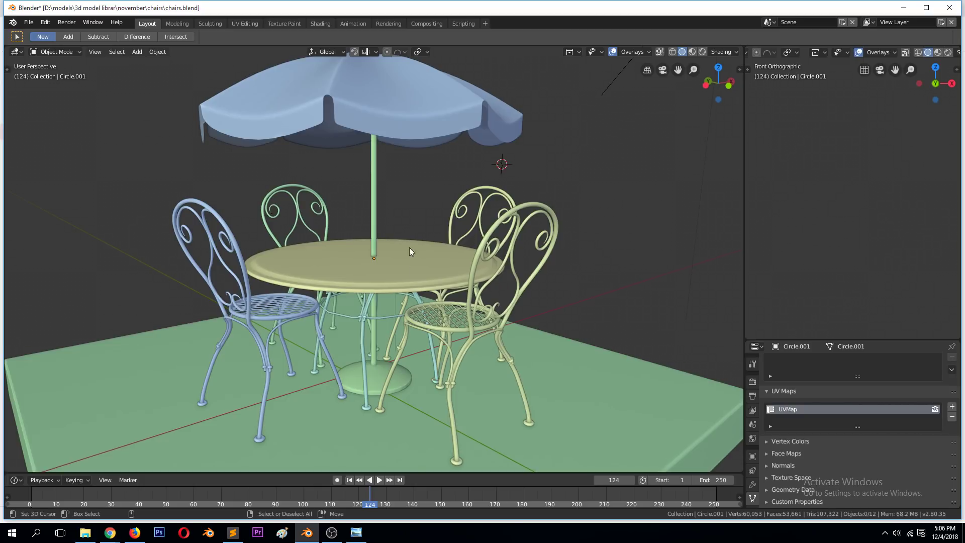
pyautogui.moveTo(410, 261); pyautogui.dragTo(402, 283, button='middle')
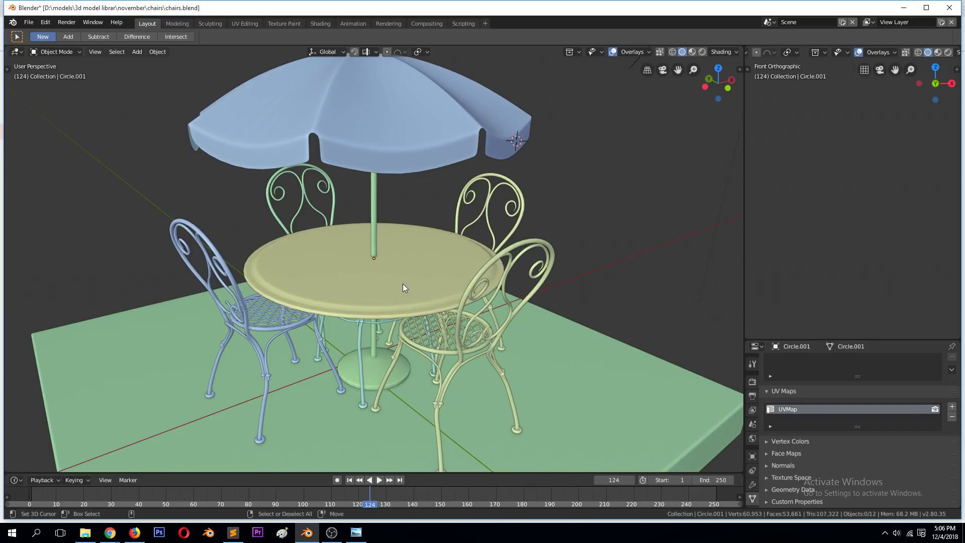
pyautogui.scroll(4, 321, 288)
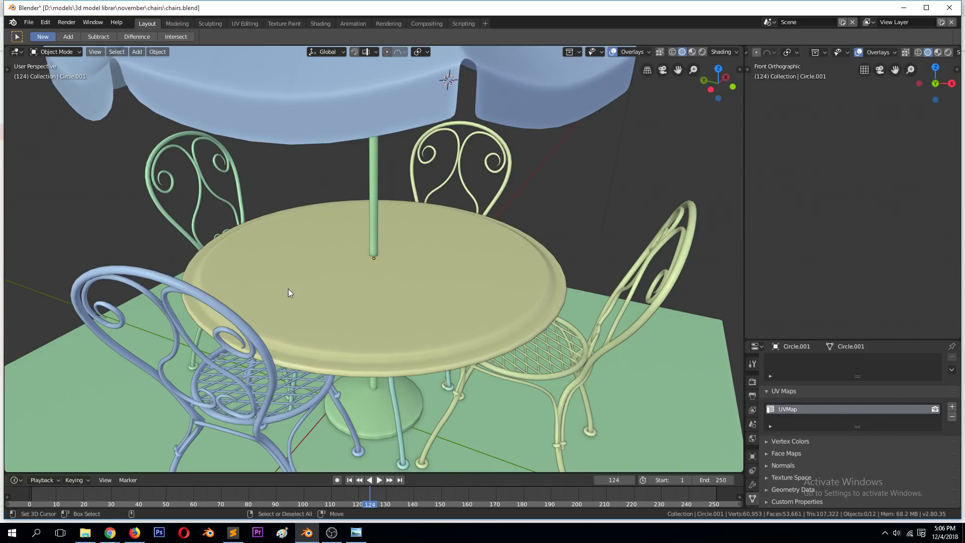
pyautogui.moveTo(288, 289); pyautogui.dragTo(231, 285, button='middle')
pyautogui.moveTo(441, 231); pyautogui.dragTo(351, 250, button='middle')
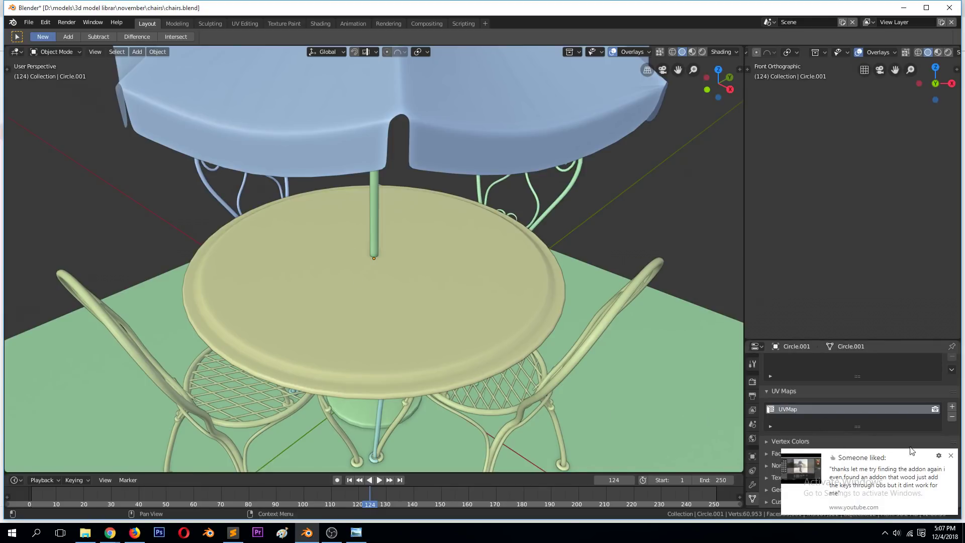
pyautogui.click(950, 455)
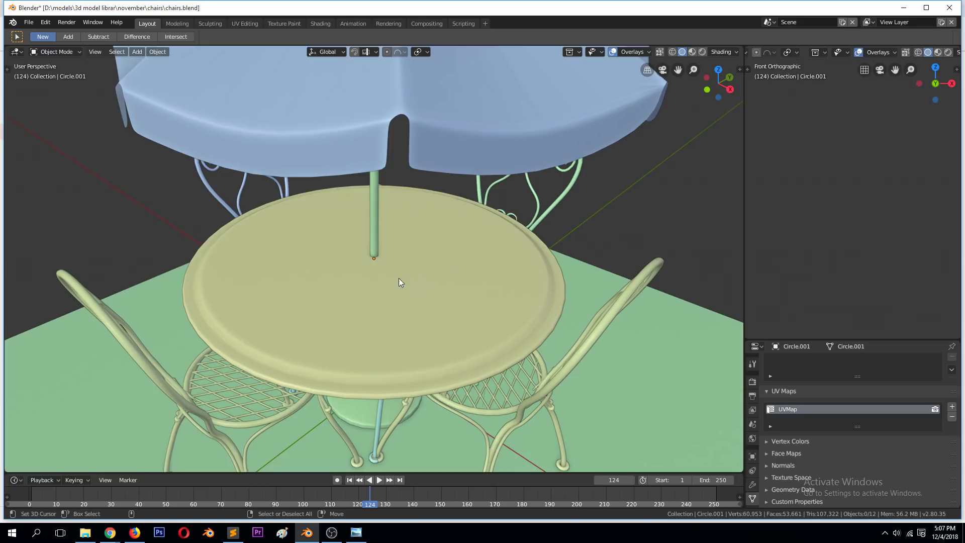
pyautogui.moveTo(398, 282); pyautogui.dragTo(456, 267, button='middle')
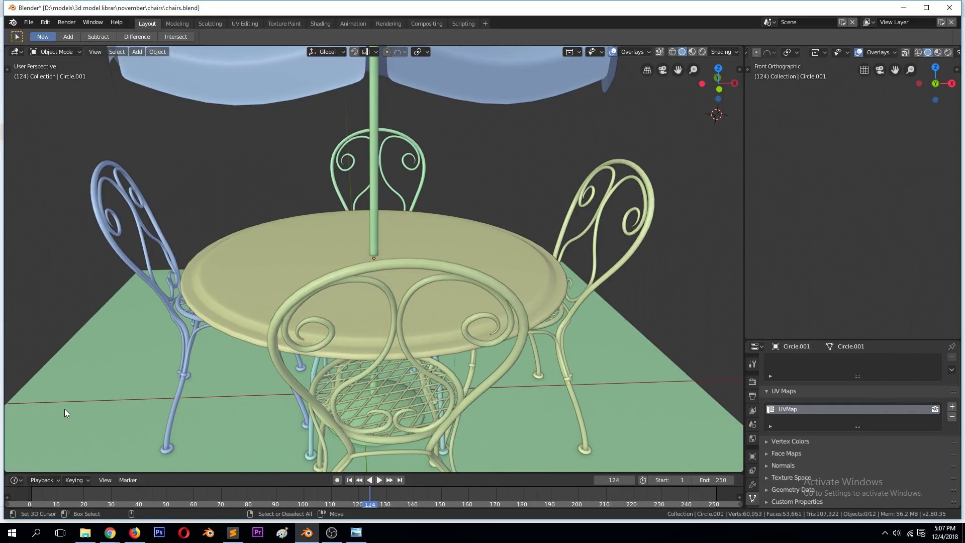
pyautogui.moveTo(64, 409); pyautogui.dragTo(230, 394, button='middle')
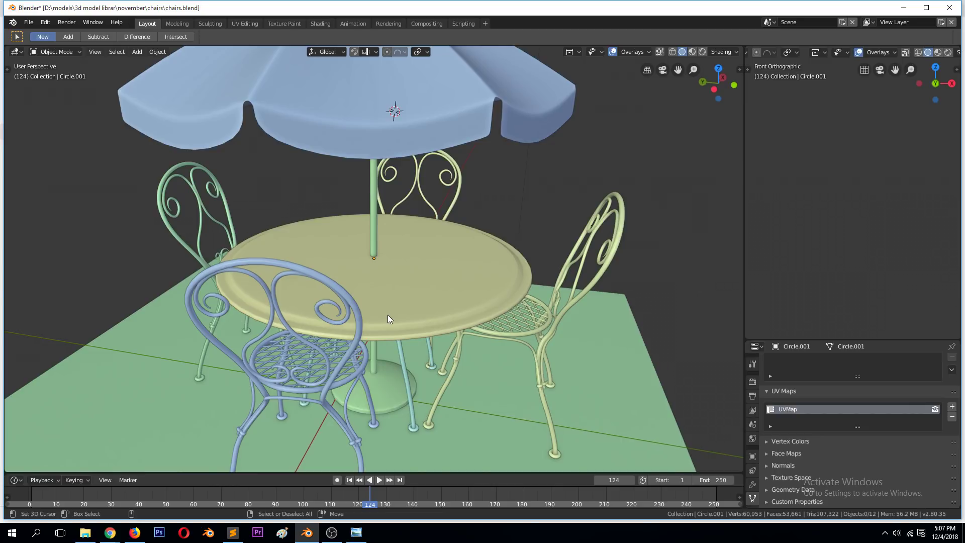
pyautogui.scroll(-3, 384, 315)
pyautogui.moveTo(342, 291); pyautogui.dragTo(401, 302, button='middle')
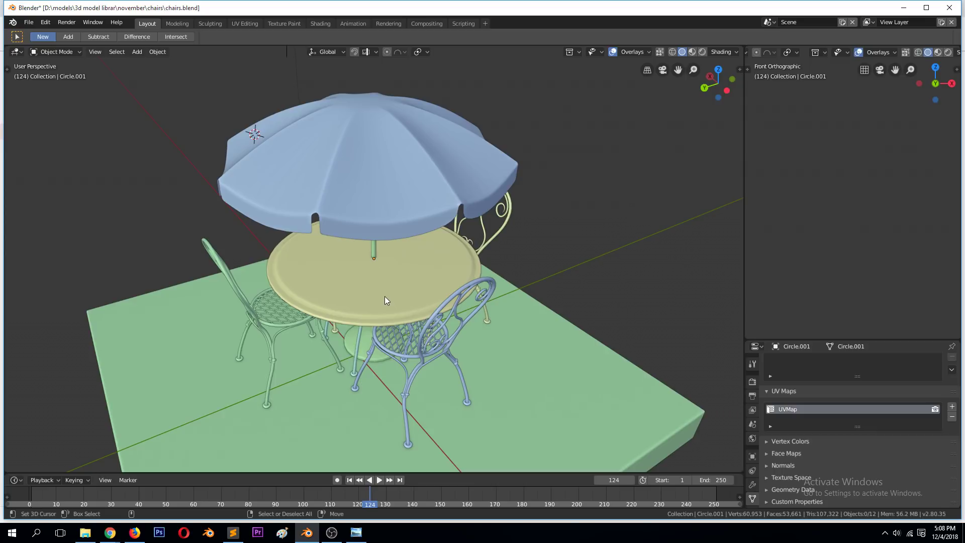
pyautogui.moveTo(558, 343); pyautogui.dragTo(589, 177, button='middle')
pyautogui.scroll(5, 513, 288)
# Select the front chair and briefly enter and leave its curve Edit Mode
pyautogui.click(592, 192)
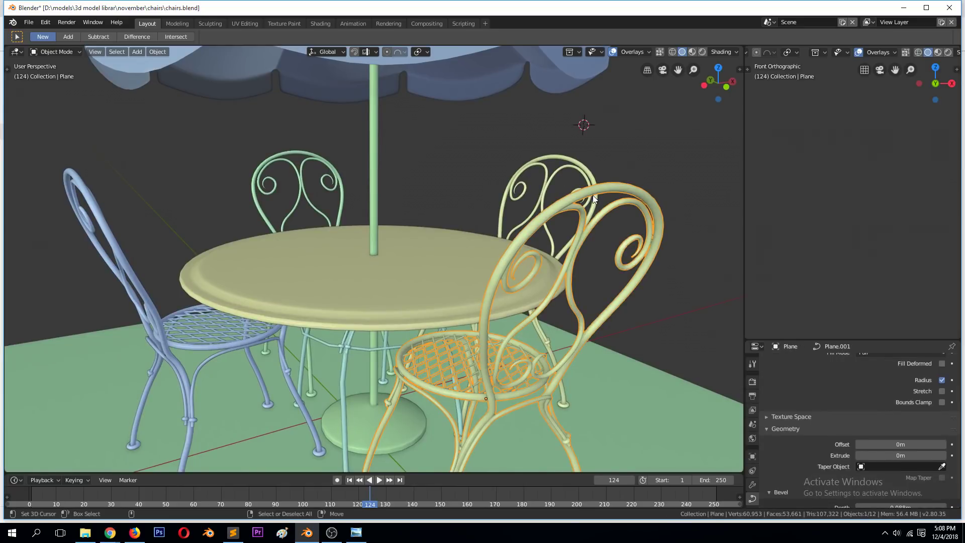
pyautogui.press('Tab')
pyautogui.moveTo(593, 191); pyautogui.dragTo(482, 203, button='middle')
pyautogui.scroll(-5, 370, 229)
pyautogui.moveTo(322, 277); pyautogui.dragTo(360, 294, button='middle')
pyautogui.press('Tab')
pyautogui.press('Tab')
pyautogui.press('Tab')
# Move the left chair to a new position beside the table
pyautogui.click(215, 271)
pyautogui.press('g')
pyautogui.click(257, 251)
pyautogui.scroll(-5, 257, 251)
pyautogui.moveTo(257, 251); pyautogui.dragTo(322, 301, button='middle')
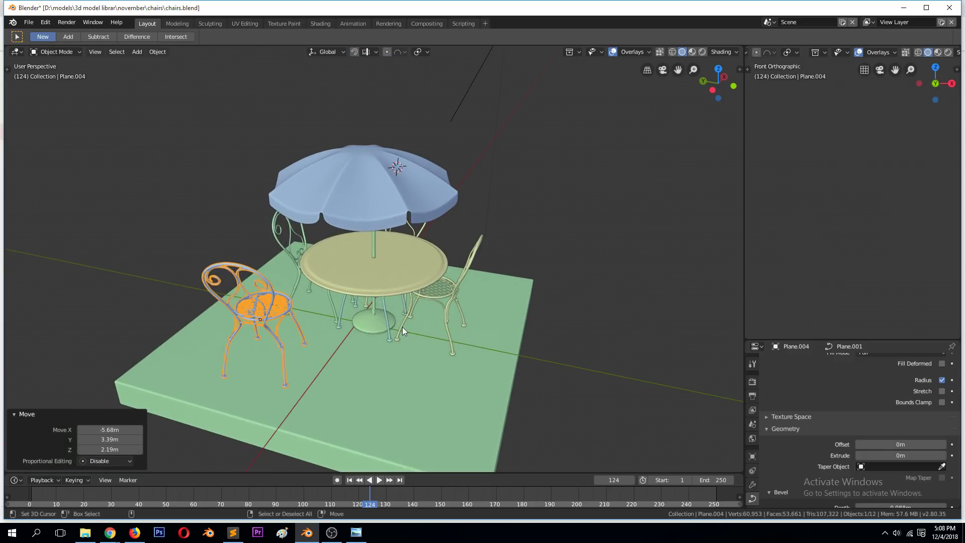
# Duplicate a chair to the upper left and place a linked blue copy right of the table
pyautogui.hotkey('shift', 'd')
pyautogui.click(129, 198)
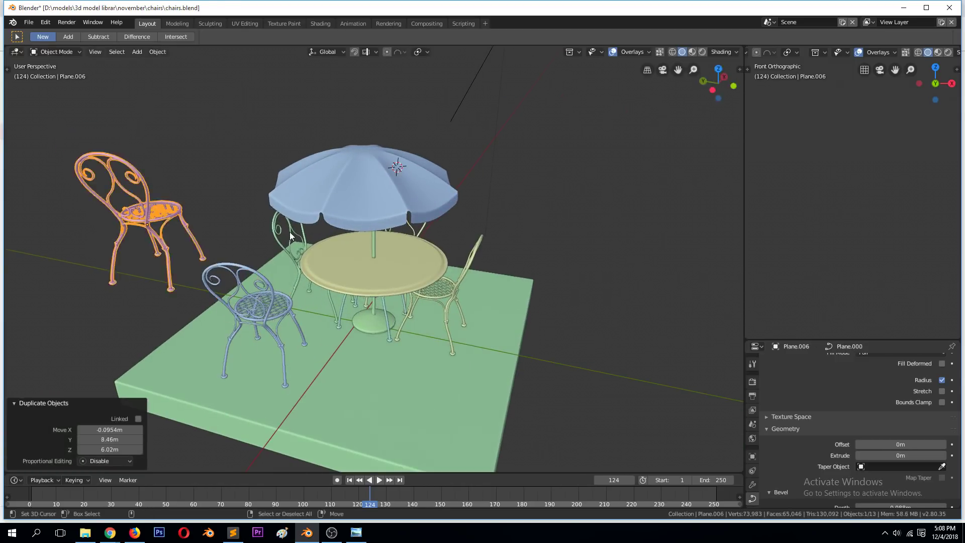
pyautogui.click(263, 292)
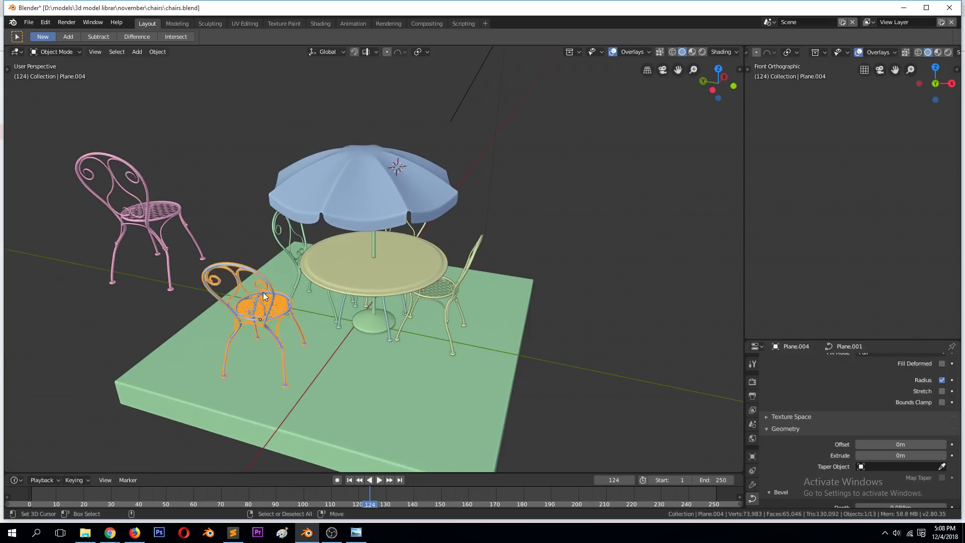
pyautogui.hotkey('shift', 'd')
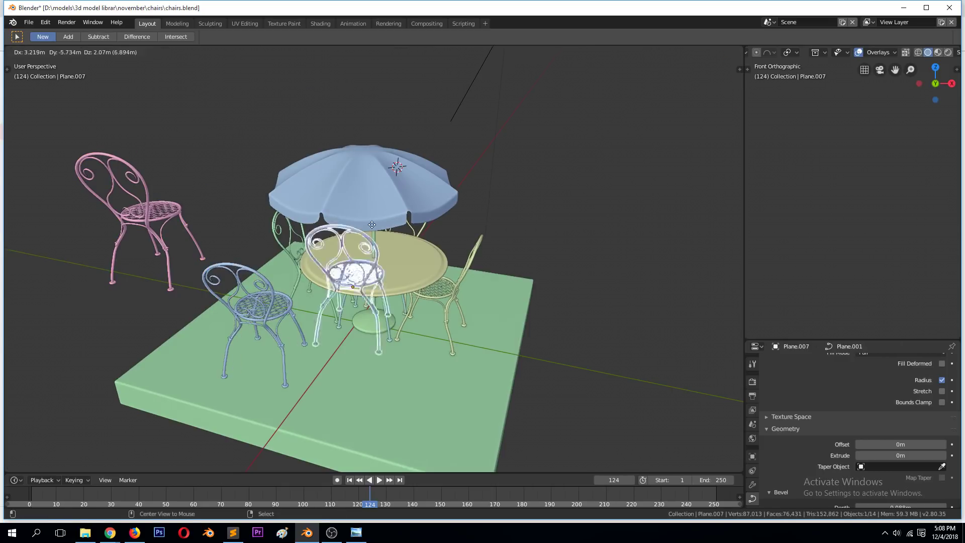
pyautogui.click(553, 166)
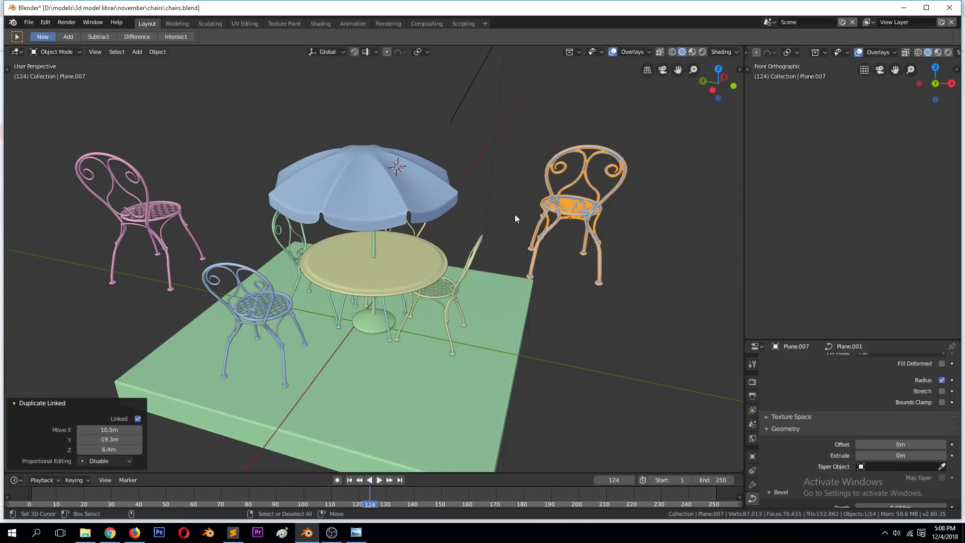
# Edit the linked chair's curve points, then cancel and undo the stretched chair-back points
pyautogui.click(228, 273)
pyautogui.press('Tab')
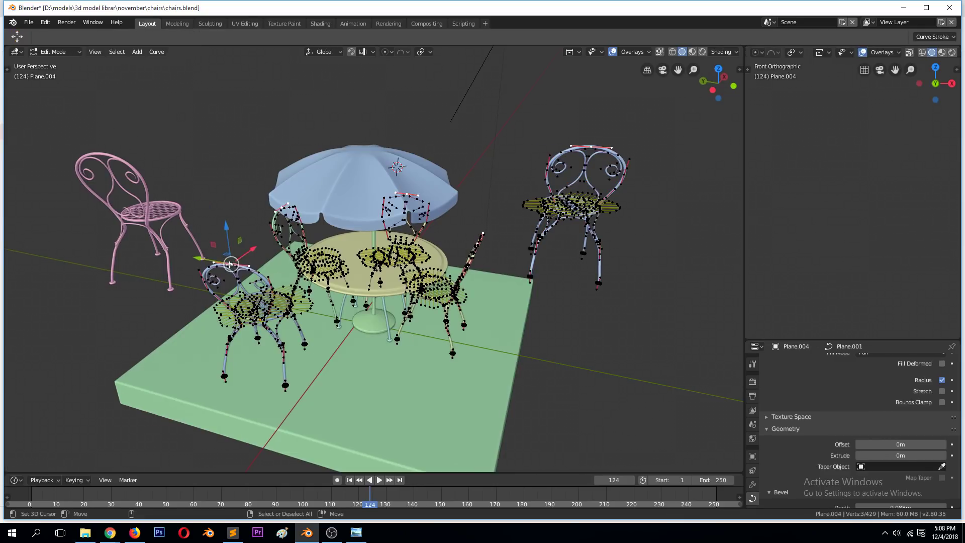
pyautogui.press('f')
pyautogui.press('g')
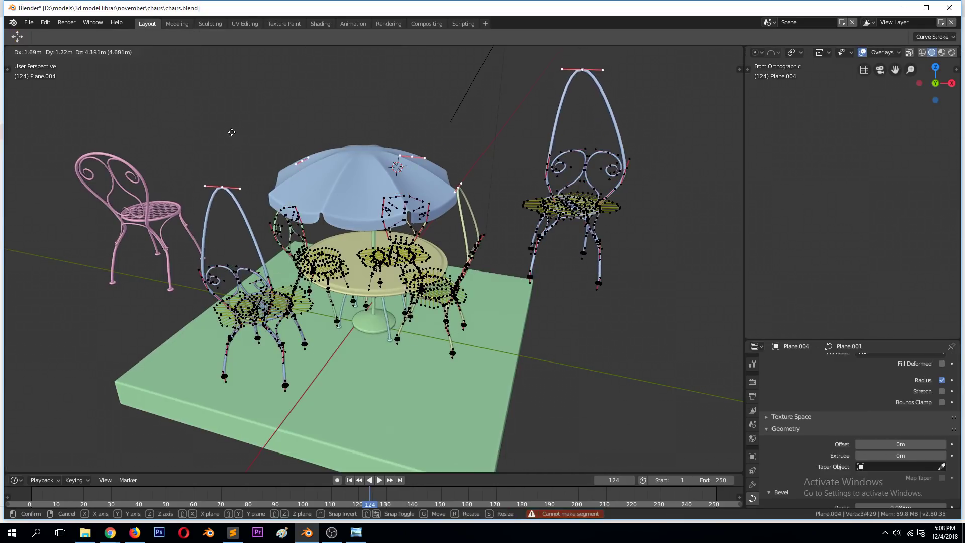
pyautogui.press('Escape')
pyautogui.press('Tab')
pyautogui.moveTo(349, 277); pyautogui.dragTo(402, 229, button='middle')
pyautogui.moveTo(313, 234); pyautogui.dragTo(359, 297, button='middle')
pyautogui.press('Tab')
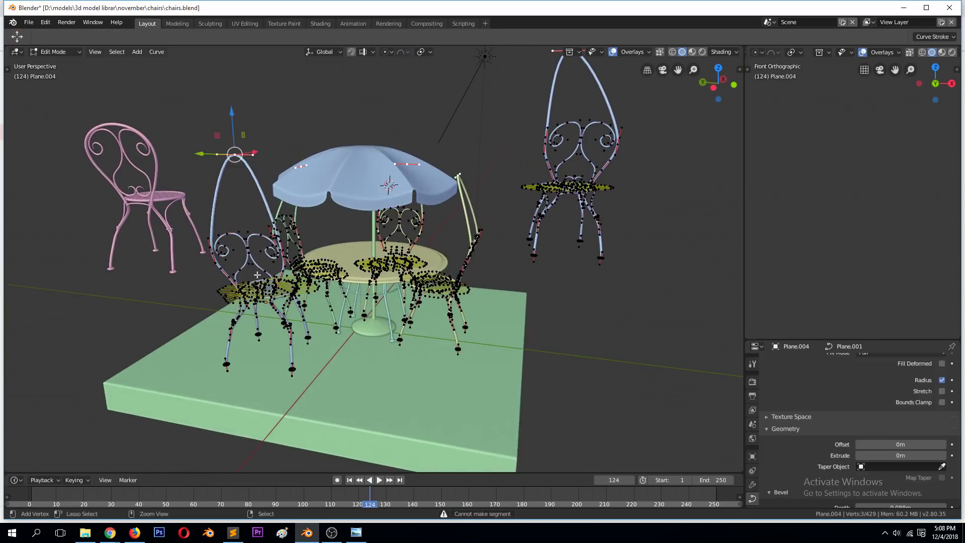
pyautogui.hotkey('ctrl', 'z')
pyautogui.press('Tab')
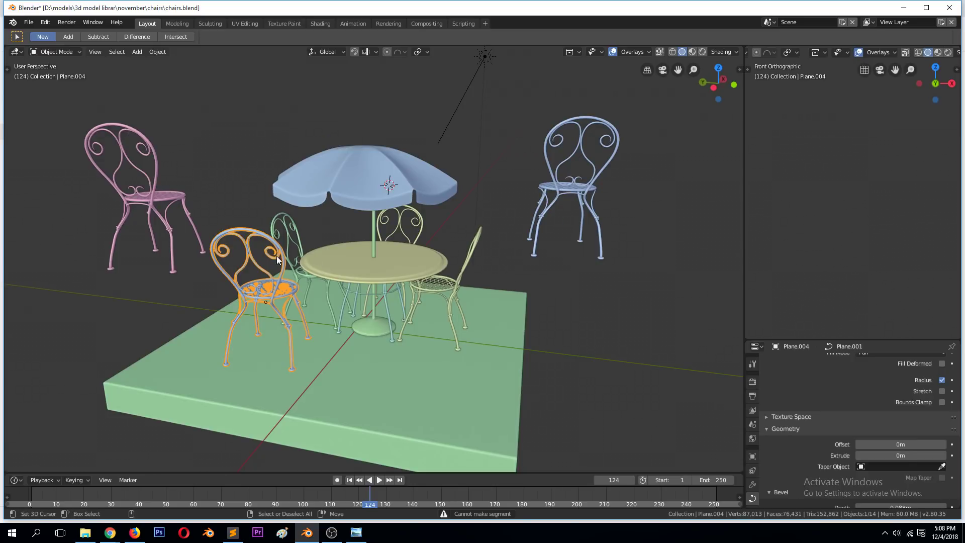
# Frame the pink chair, orbit around the table set, then deselect it
pyautogui.click(149, 143)
pyautogui.press('KP_Decimal')
pyautogui.moveTo(256, 195); pyautogui.dragTo(321, 236, button='middle')
pyautogui.moveTo(394, 240); pyautogui.dragTo(110, 239, button='middle')
pyautogui.scroll(3, 308, 225)
pyautogui.scroll(-3, 418, 187)
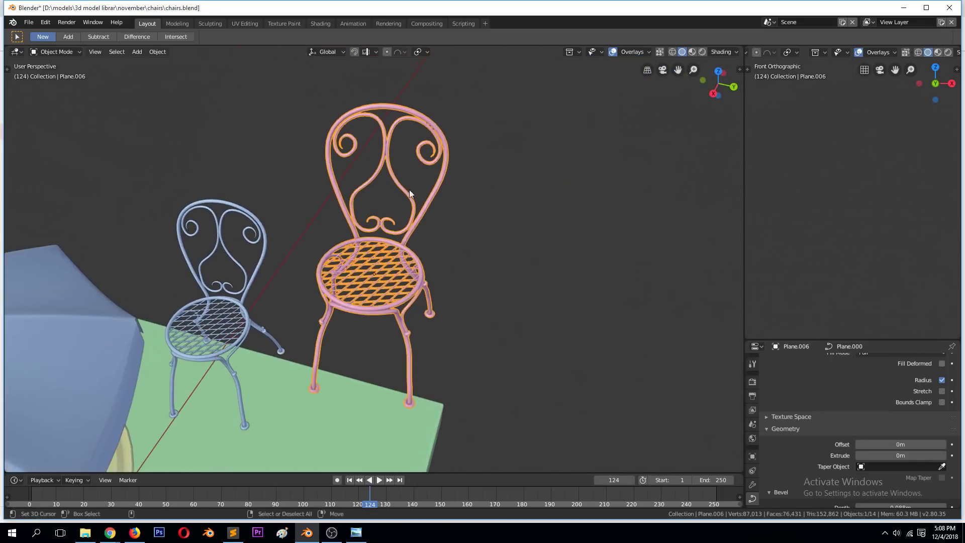
pyautogui.scroll(-3, 435, 191)
pyautogui.click(520, 186)
# Add a Bezier circle and scale it up to about 6.5
pyautogui.hotkey('shift', 'a')
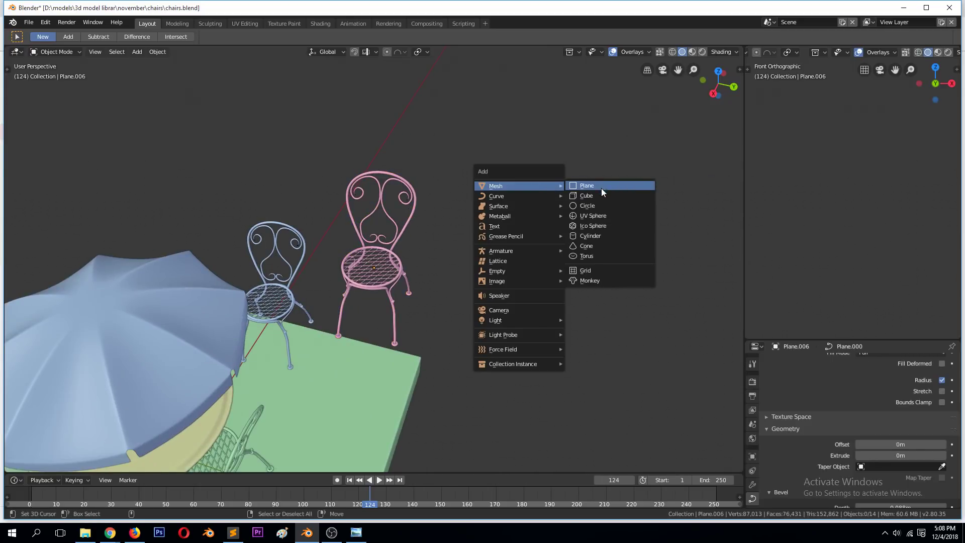
pyautogui.moveTo(509, 189)
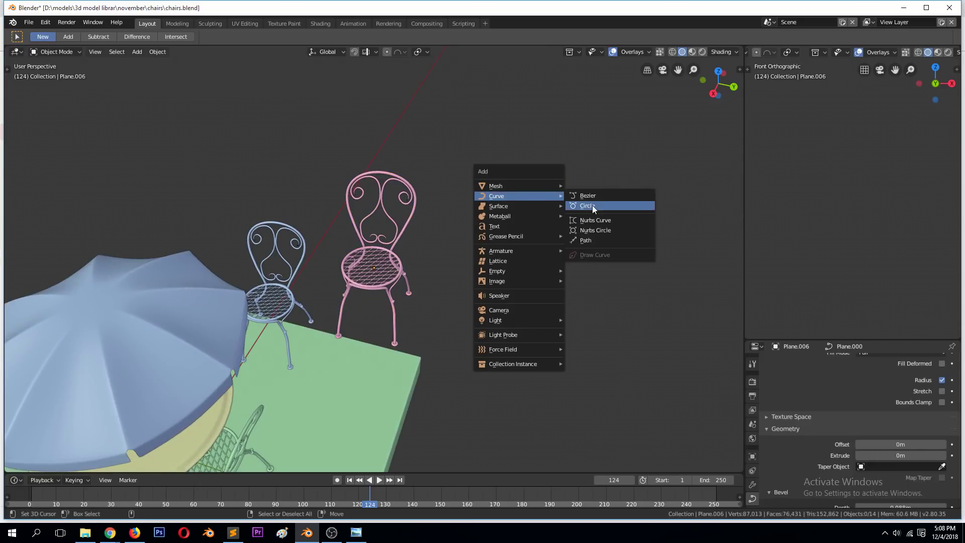
pyautogui.click(597, 206)
pyautogui.press('s')
pyautogui.click(625, 345)
# Preview the scene in Rendered shading without overlays, then return to Solid shading
pyautogui.moveTo(596, 261); pyautogui.dragTo(514, 270, button='middle')
pyautogui.moveTo(572, 285); pyautogui.dragTo(557, 240, button='middle')
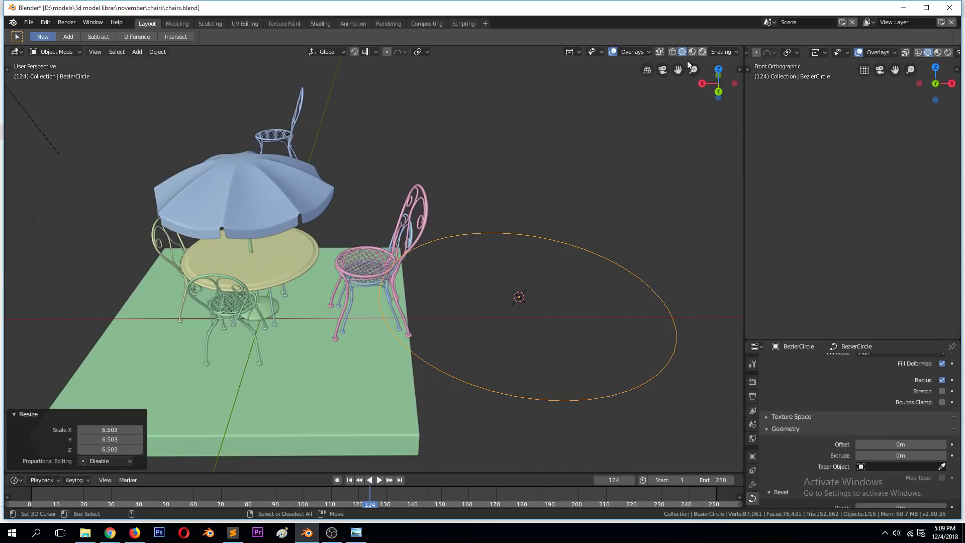
pyautogui.click(701, 52)
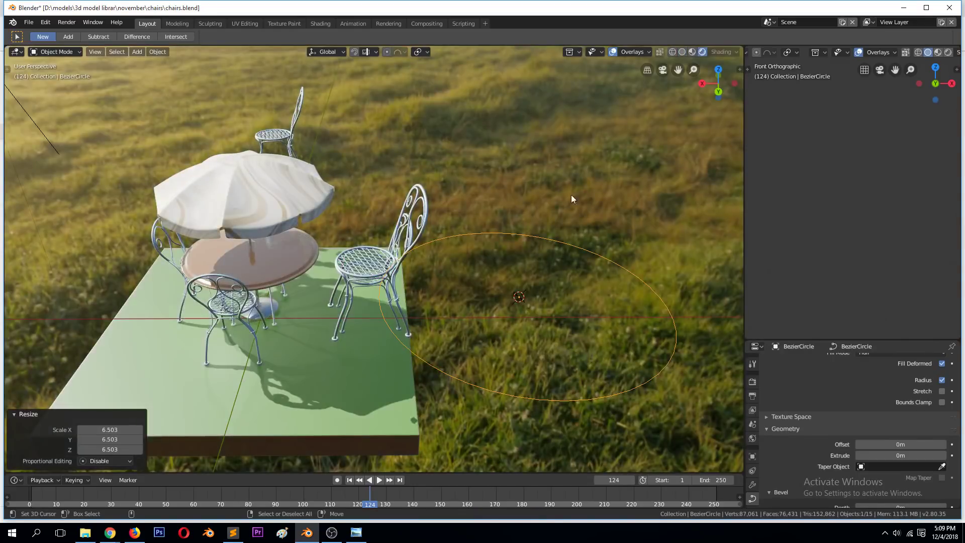
pyautogui.click(613, 52)
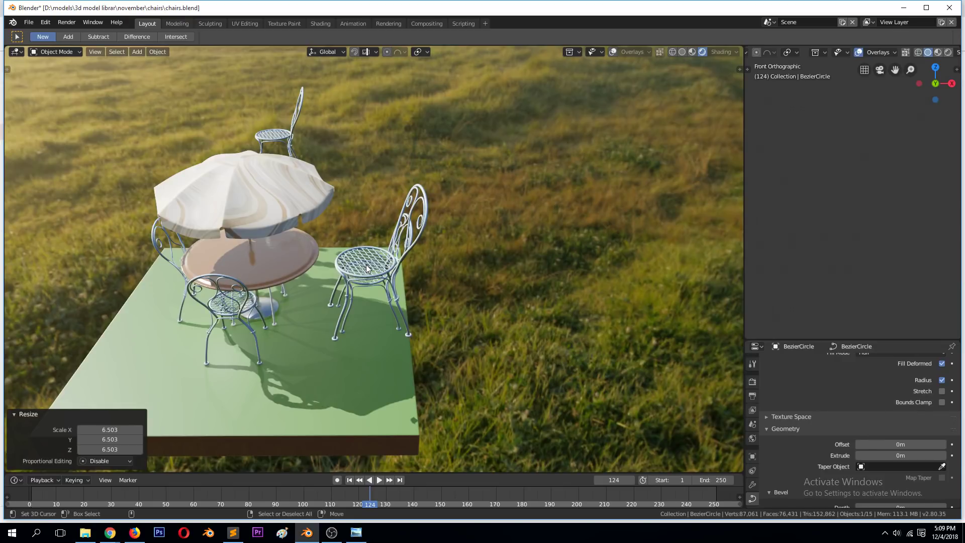
pyautogui.click(680, 50)
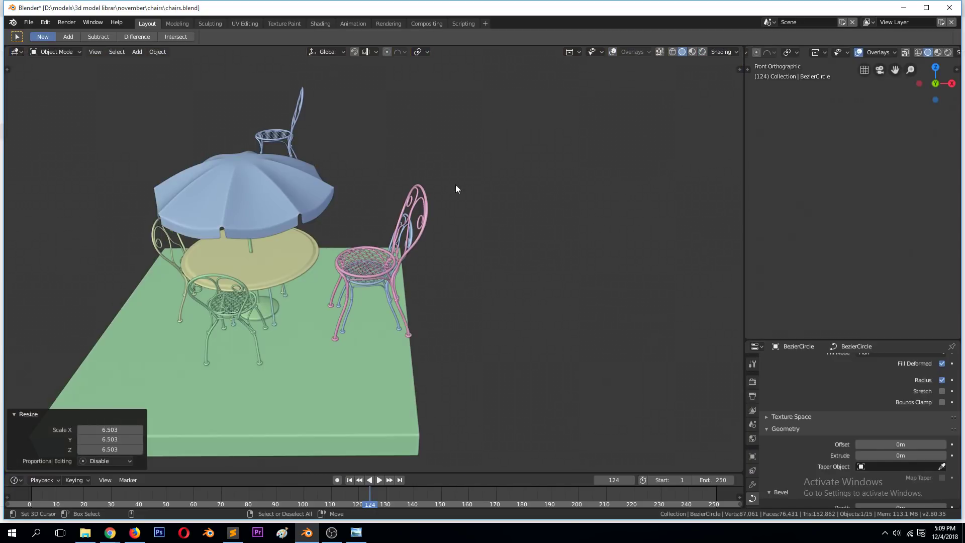
# Restore the viewport overlays and enlarge the Curve properties area
pyautogui.click(613, 53)
pyautogui.moveTo(496, 168); pyautogui.dragTo(451, 274, button='middle')
pyautogui.scroll(5, 411, 247)
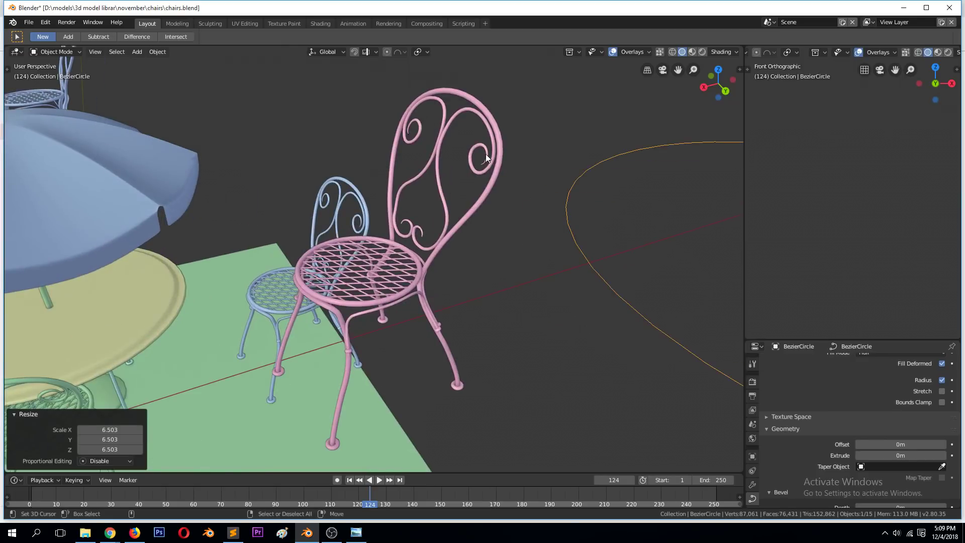
pyautogui.scroll(-5, 587, 195)
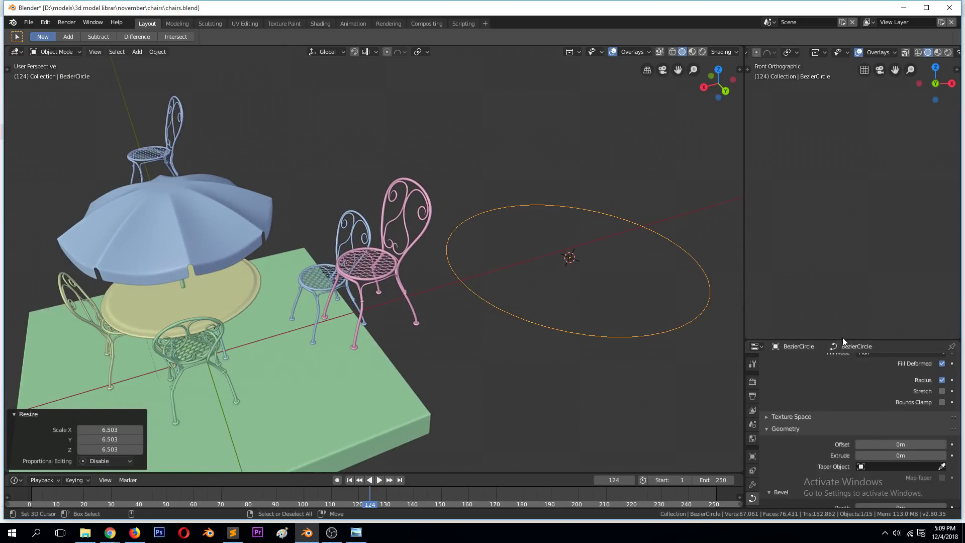
pyautogui.moveTo(843, 340); pyautogui.dragTo(859, 199)
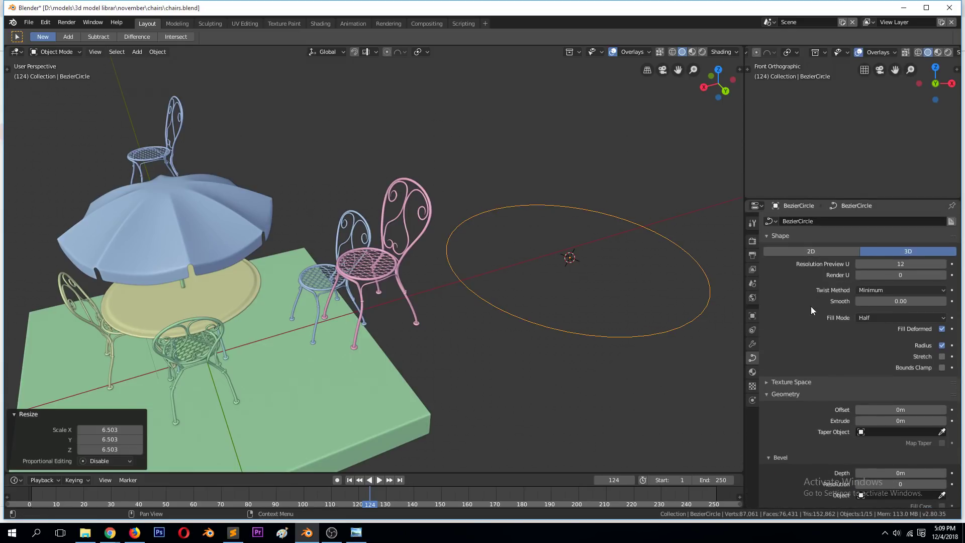
pyautogui.scroll(-5, 813, 311)
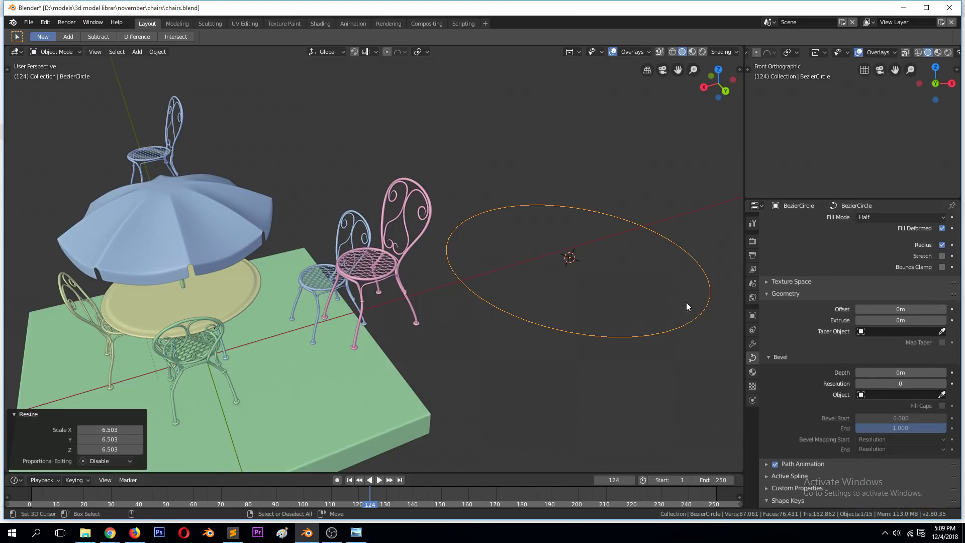
pyautogui.scroll(5, 767, 347)
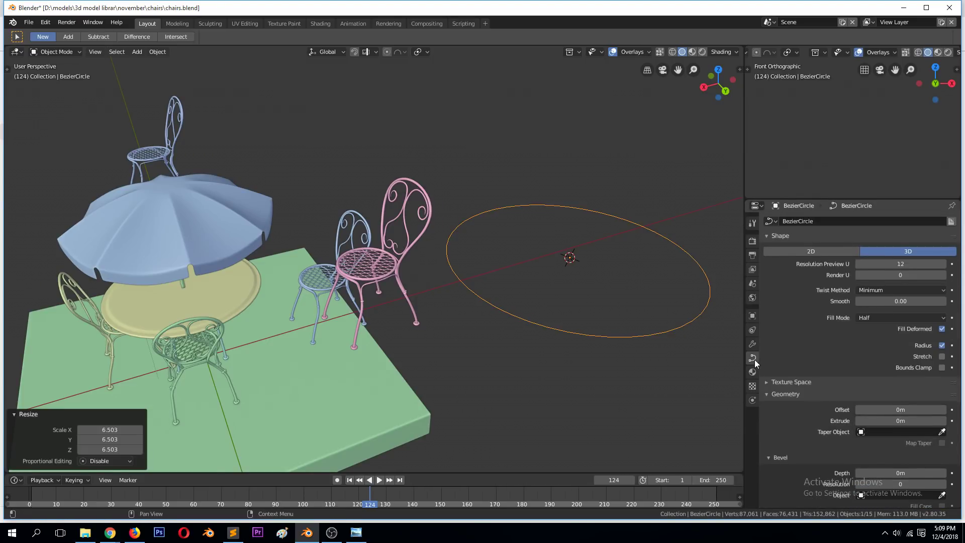
pyautogui.scroll(-5, 854, 427)
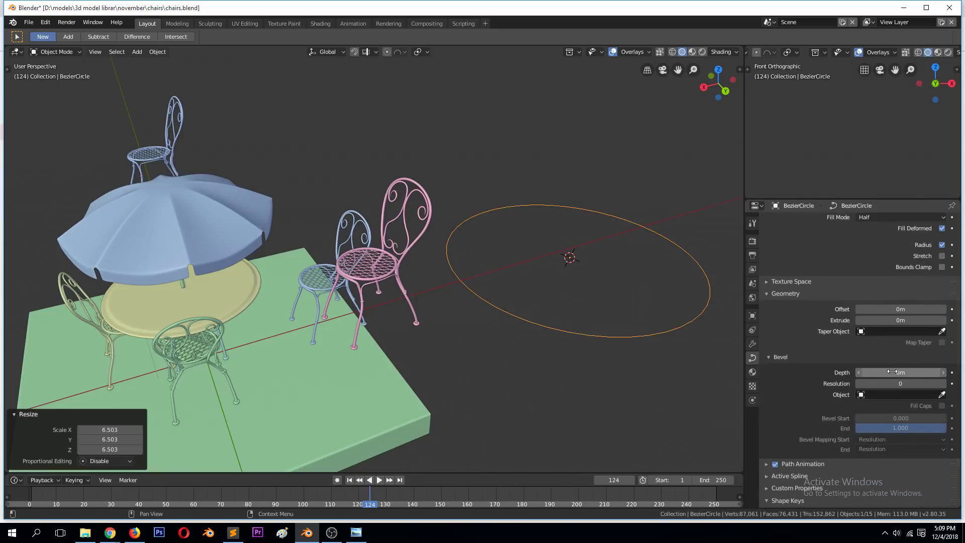
# Set the circle's Bevel Depth to 0.13 m, turning it into a tube
pyautogui.moveTo(894, 371); pyautogui.dragTo(919, 372)
pyautogui.moveTo(439, 267); pyautogui.dragTo(381, 218, button='middle')
pyautogui.scroll(3, 381, 218)
pyautogui.moveTo(440, 247)
pyautogui.mouseDown(button='middle')
pyautogui.moveTo(414, 258)
pyautogui.moveTo(478, 196)
pyautogui.moveTo(492, 206)
pyautogui.moveTo(465, 215)
pyautogui.moveTo(452, 238)
pyautogui.mouseUp(button='middle')
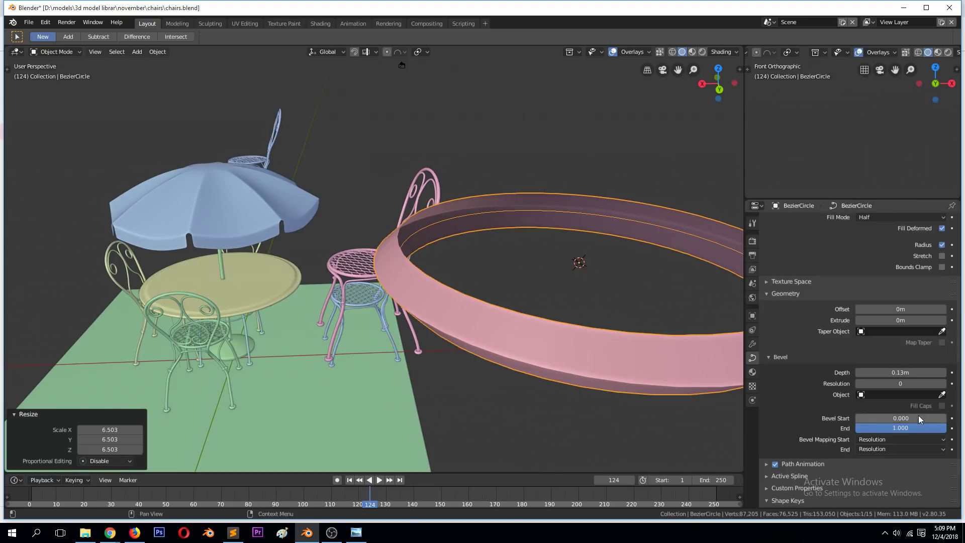
pyautogui.moveTo(599, 344); pyautogui.dragTo(589, 218, button='middle')
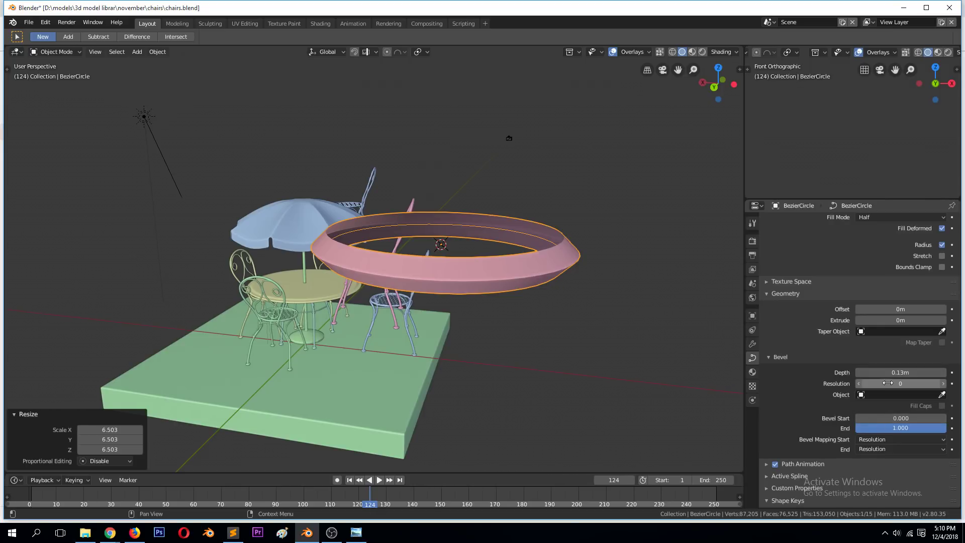
# Raise Bevel Resolution to 4 for rounded tube edges and inspect the ring
pyautogui.click(944, 385)
pyautogui.click(944, 384)
pyautogui.click(944, 384)
pyautogui.moveTo(402, 282); pyautogui.dragTo(360, 289, button='middle')
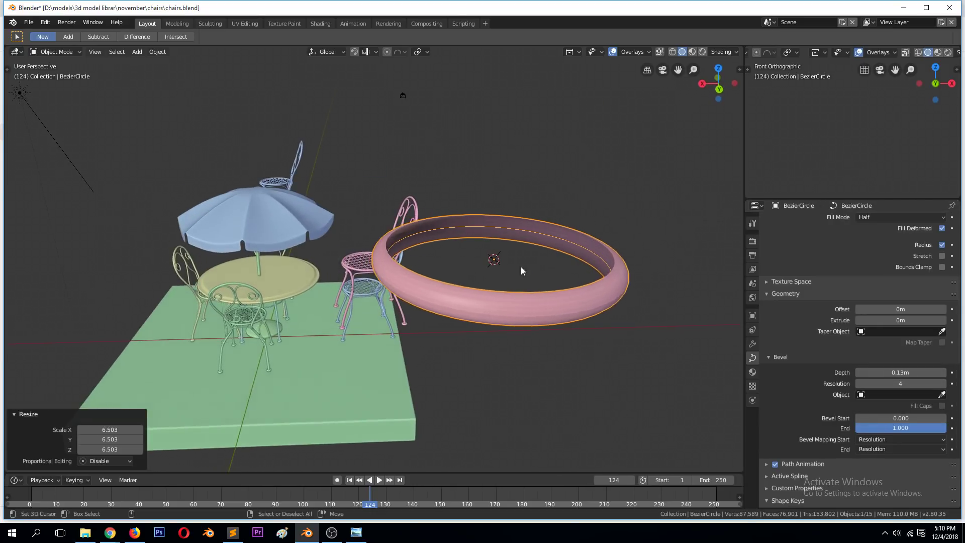
pyautogui.moveTo(521, 266); pyautogui.dragTo(535, 271, button='middle')
pyautogui.moveTo(512, 231); pyautogui.dragTo(535, 338, button='middle')
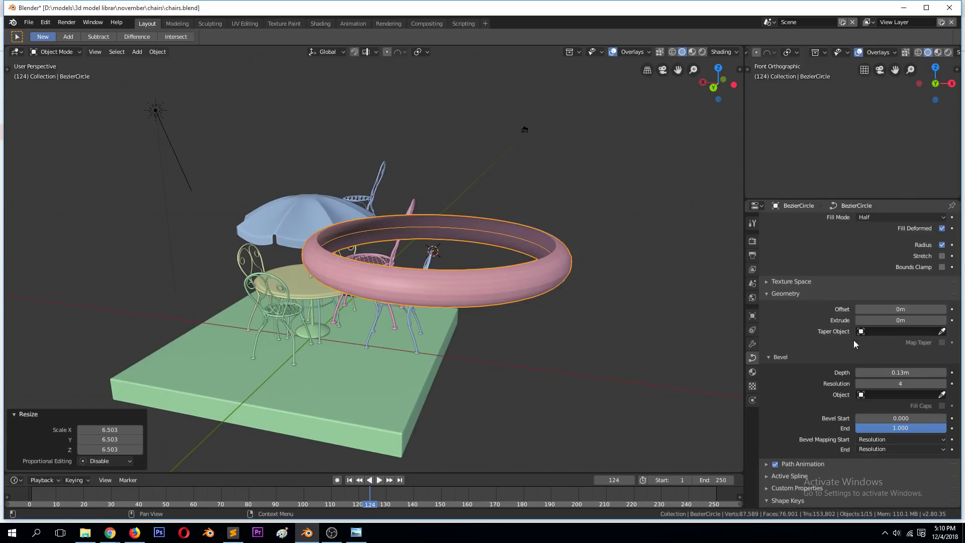
pyautogui.scroll(4, 854, 326)
pyautogui.scroll(2, 653, 328)
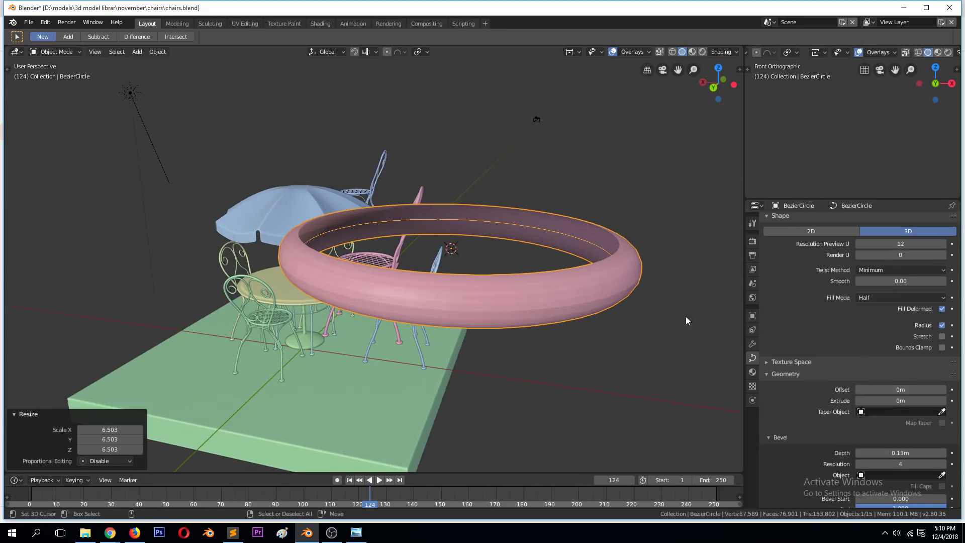
# Try the ring's Fill Mode options, ending on Front to show only the tube's front half
pyautogui.scroll(1, 840, 243)
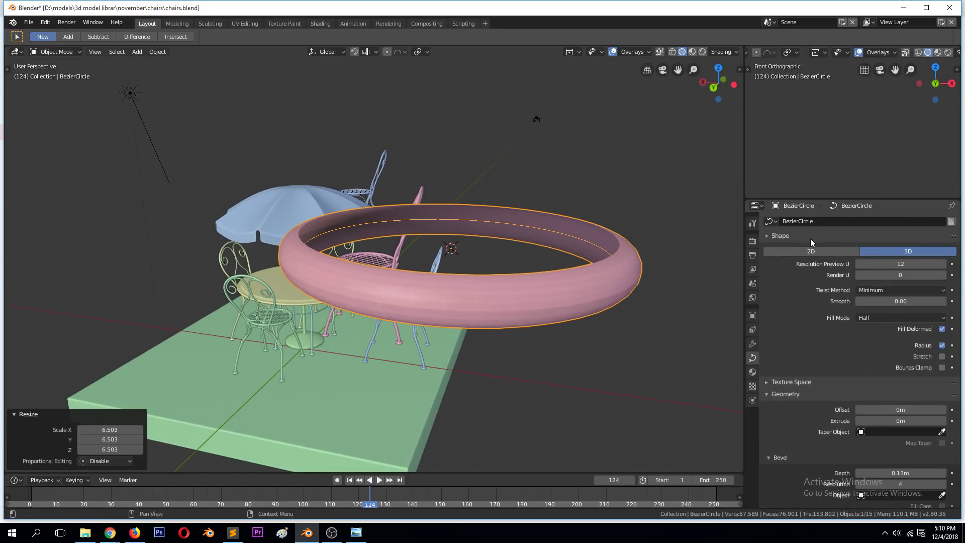
pyautogui.click(781, 236)
pyautogui.click(781, 236)
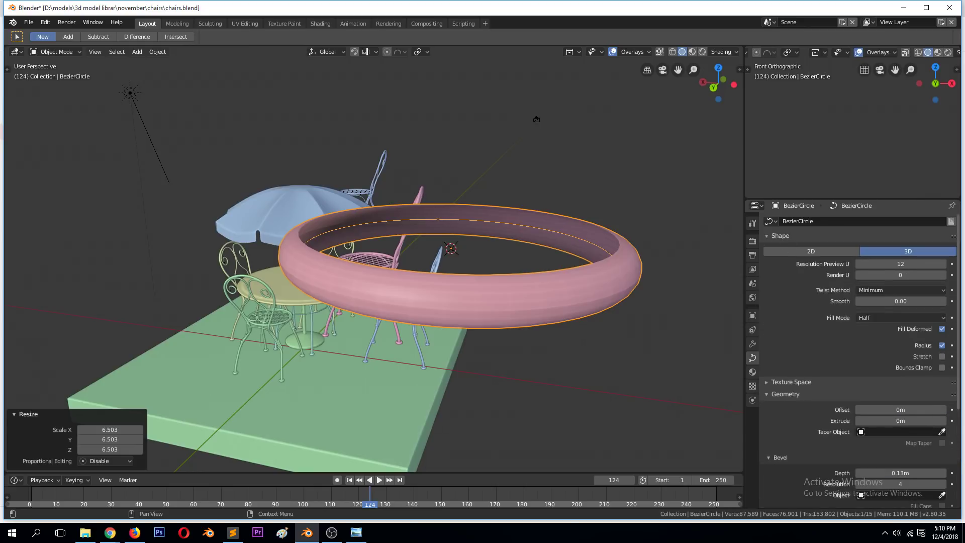
pyautogui.click(892, 316)
pyautogui.click(893, 304)
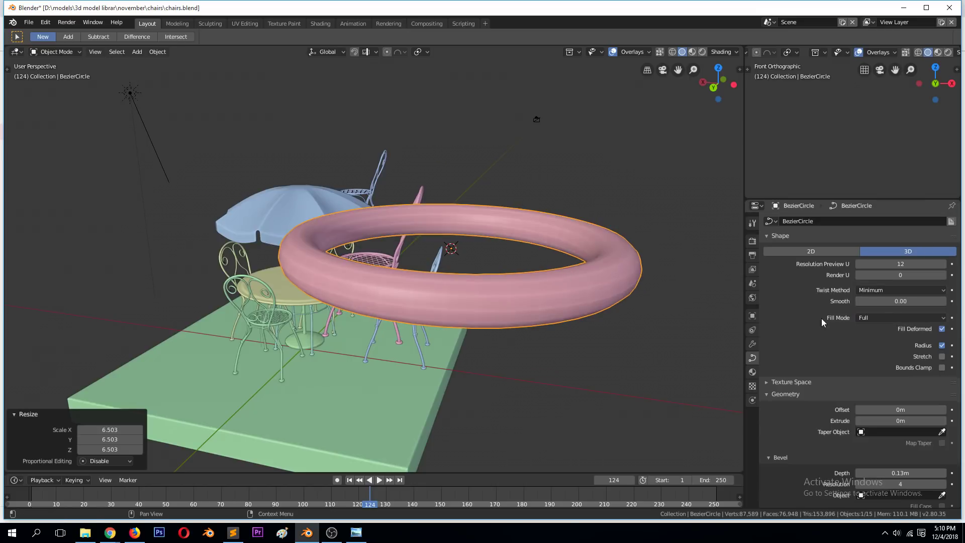
pyautogui.click(904, 318)
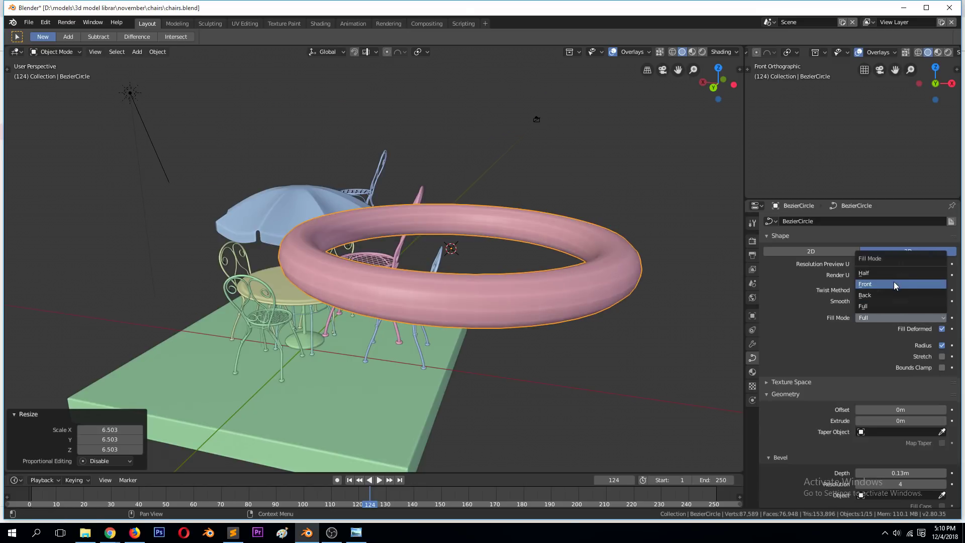
pyautogui.click(894, 284)
pyautogui.moveTo(593, 284)
pyautogui.mouseDown(button='middle')
pyautogui.moveTo(590, 229)
pyautogui.moveTo(595, 269)
pyautogui.mouseUp(button='middle')
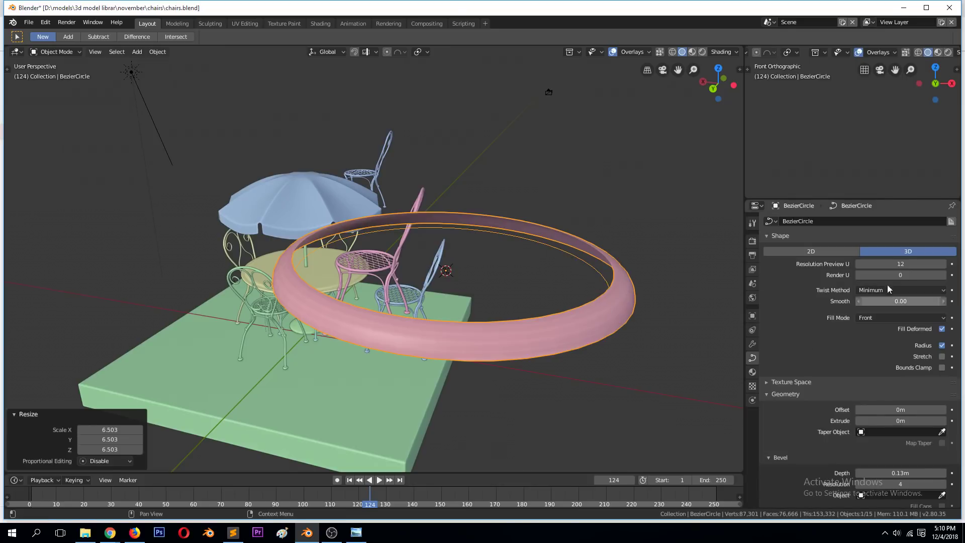
# Switch Fill Mode to Back, then to Full for a closed round tube
pyautogui.click(889, 317)
pyautogui.click(875, 295)
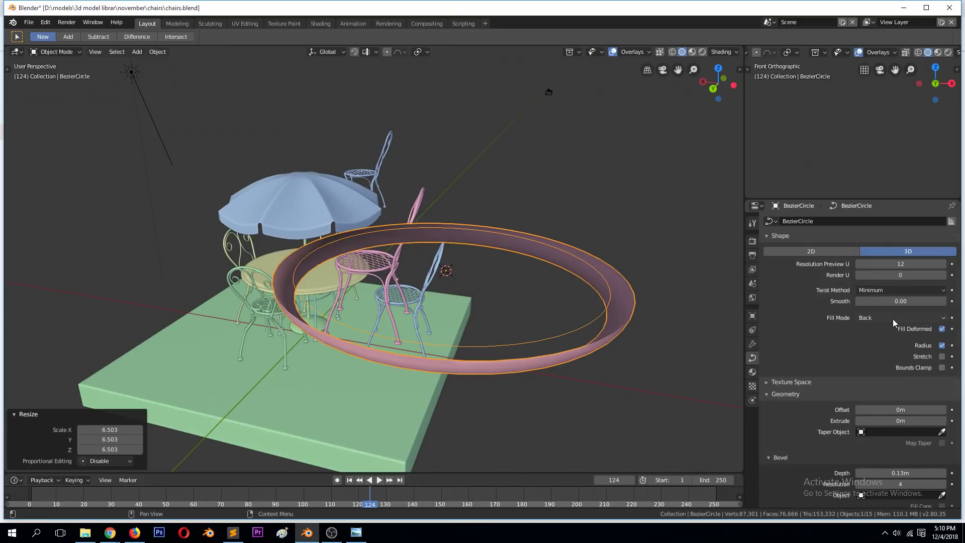
pyautogui.click(899, 318)
pyautogui.click(865, 306)
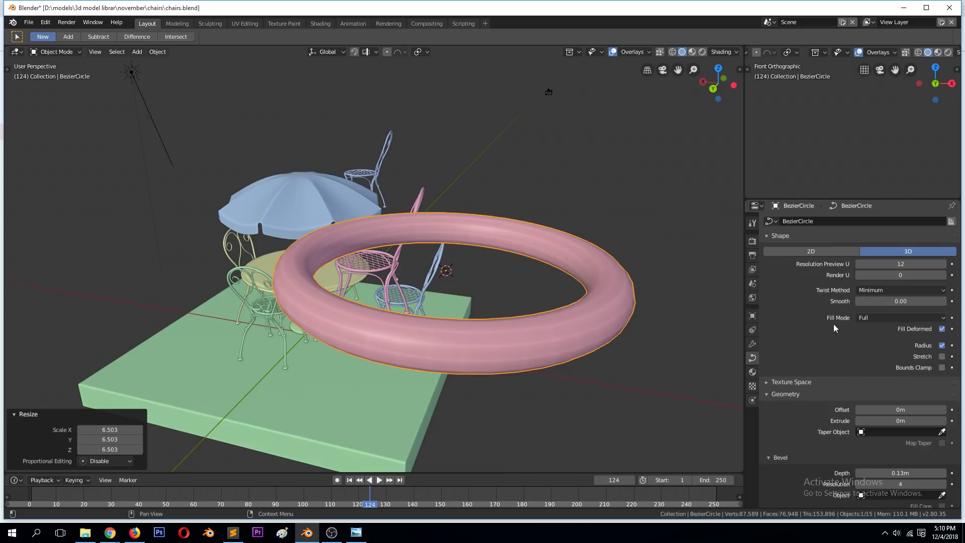
pyautogui.moveTo(473, 264); pyautogui.dragTo(453, 268, button='middle')
pyautogui.moveTo(455, 333); pyautogui.dragTo(481, 356, button='middle')
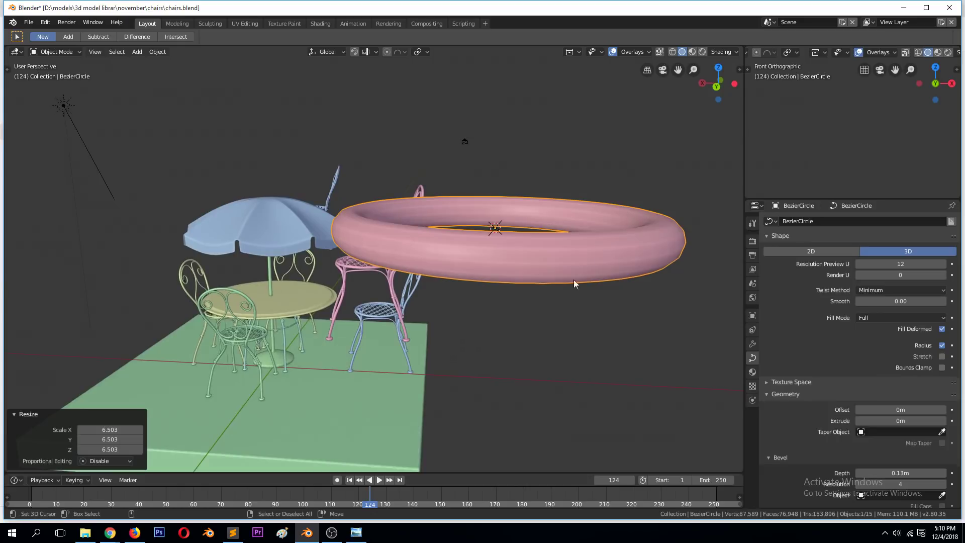
pyautogui.moveTo(604, 295); pyautogui.dragTo(450, 314, button='middle')
pyautogui.scroll(6, 432, 303)
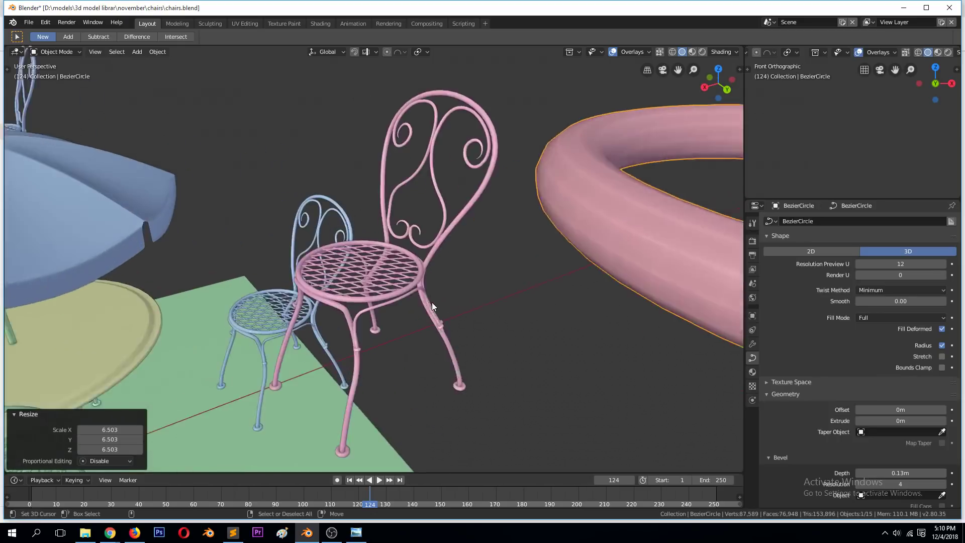
pyautogui.click(442, 257)
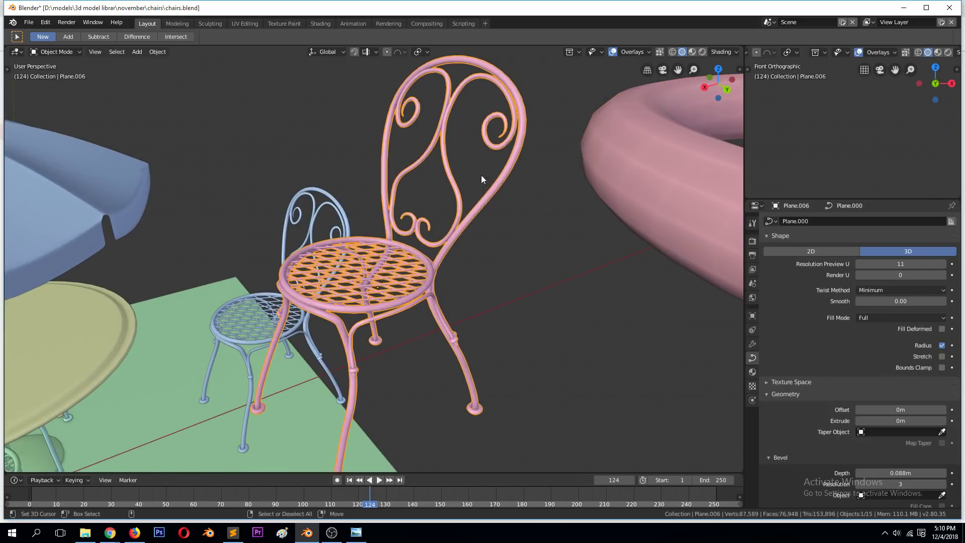
pyautogui.press('Tab')
pyautogui.press('Tab')
pyautogui.press('Tab')
pyautogui.click(447, 158)
pyautogui.hotkey('ctrl', 'l')
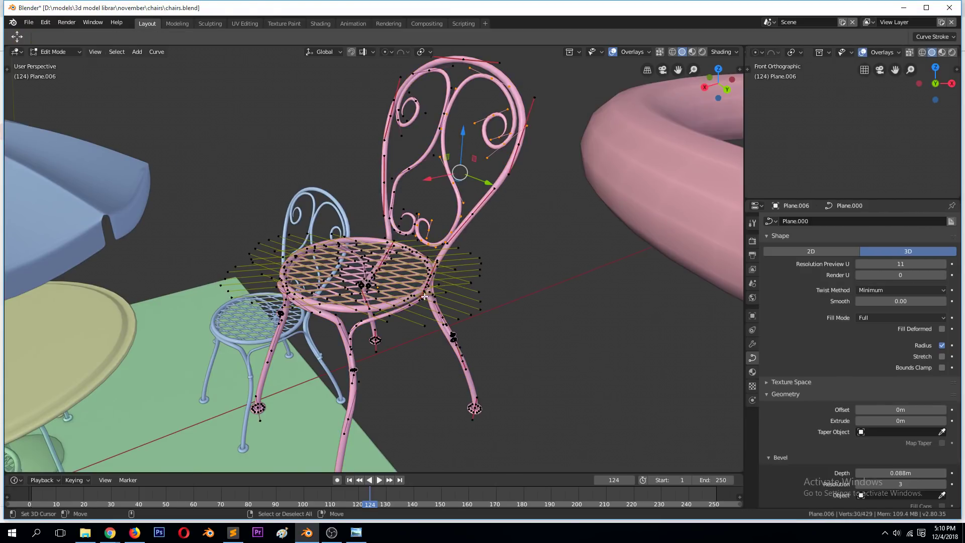
pyautogui.scroll(5, 419, 288)
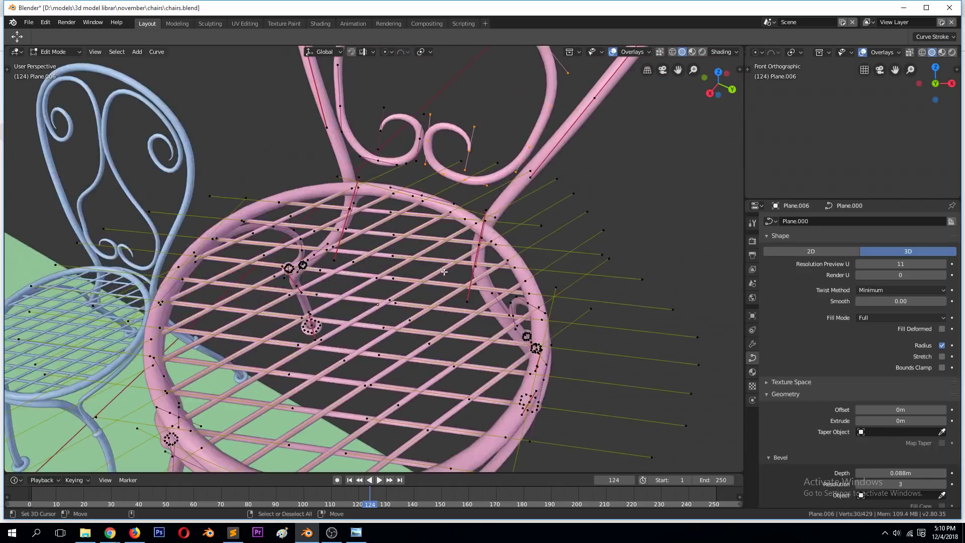
pyautogui.click(482, 268)
pyautogui.click(508, 258)
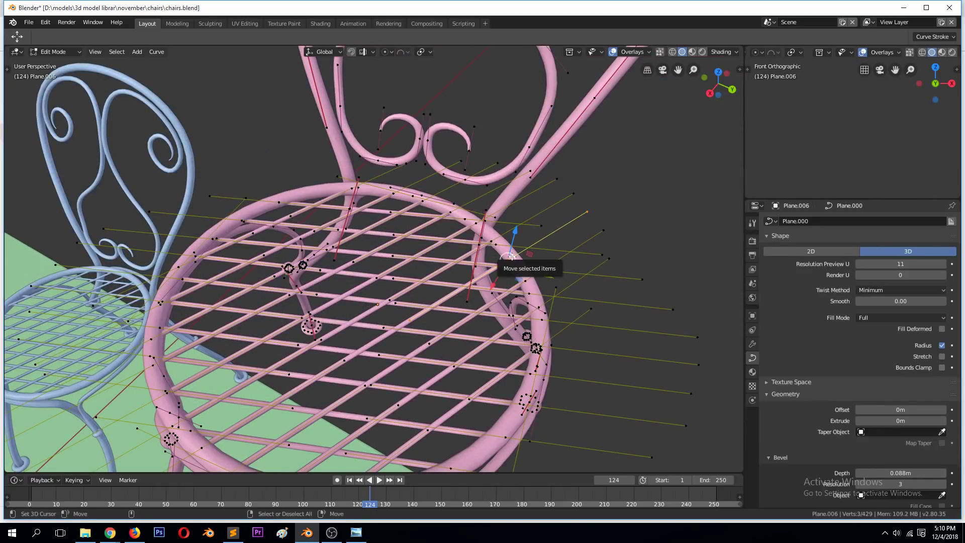
pyautogui.hotkey('ctrl', 'l')
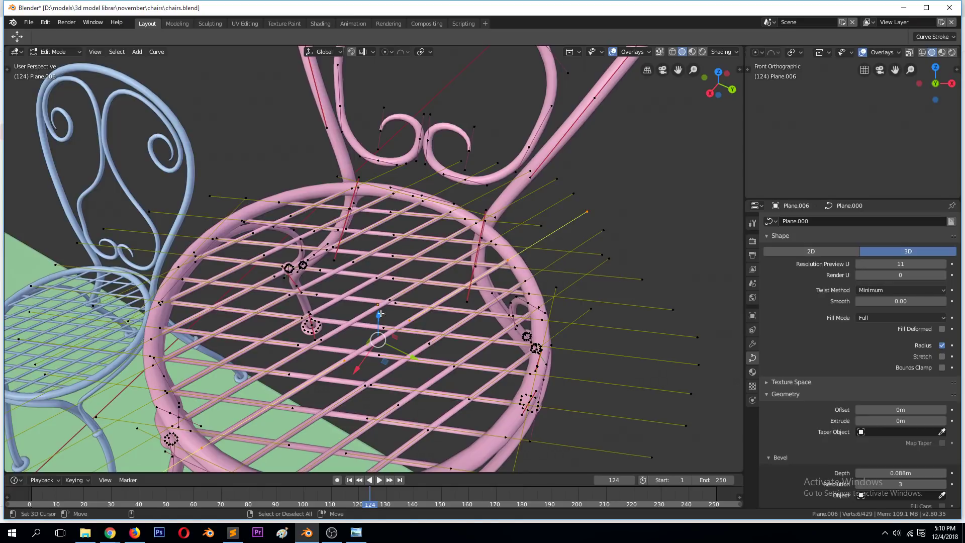
pyautogui.press('g')
pyautogui.press('Escape')
pyautogui.scroll(-5, 386, 315)
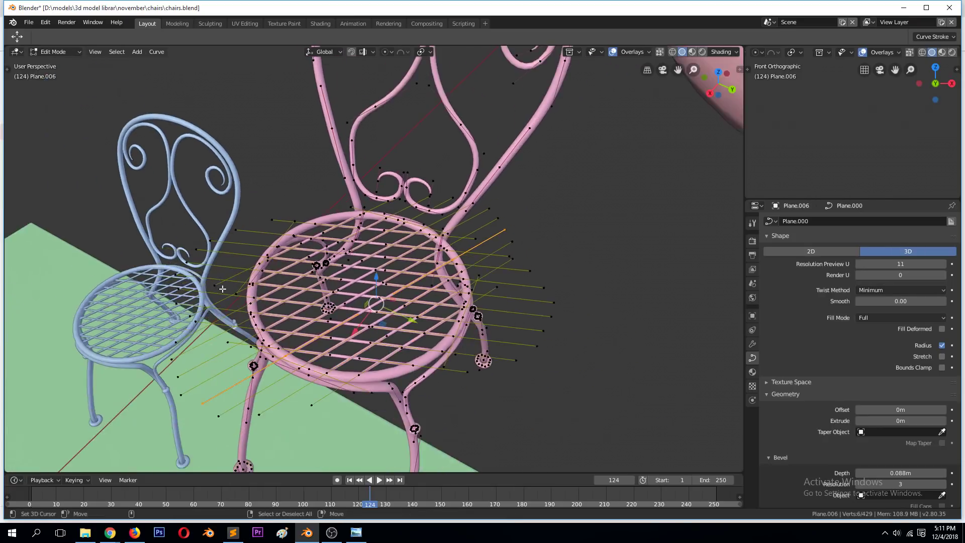
pyautogui.scroll(-2, 361, 285)
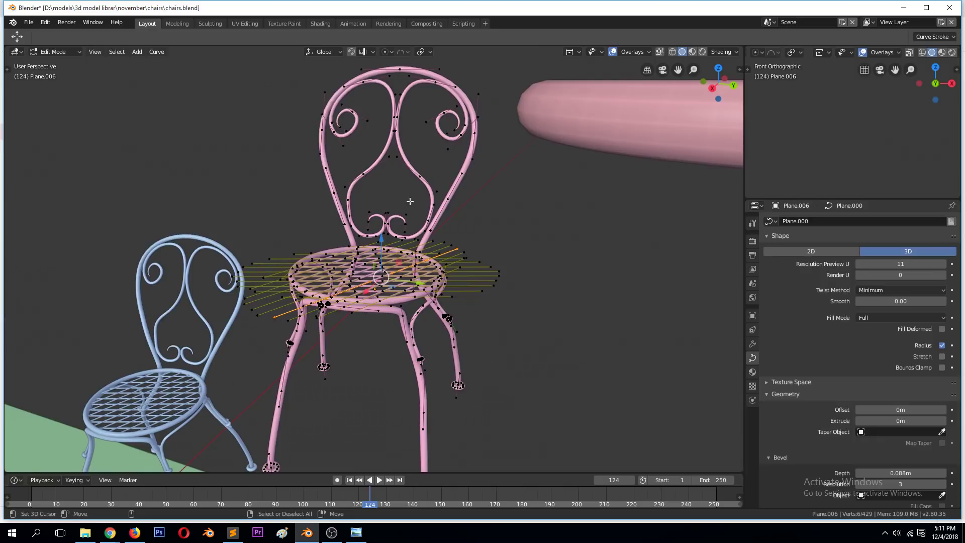
pyautogui.press('Tab')
pyautogui.scroll(-3, 478, 201)
pyautogui.moveTo(479, 201); pyautogui.dragTo(584, 230, button='middle')
pyautogui.scroll(2, 371, 274)
# Select the pink ring and lower its Bevel Depth from 0.13 m to 0.11 m
pyautogui.scroll(-3, 511, 260)
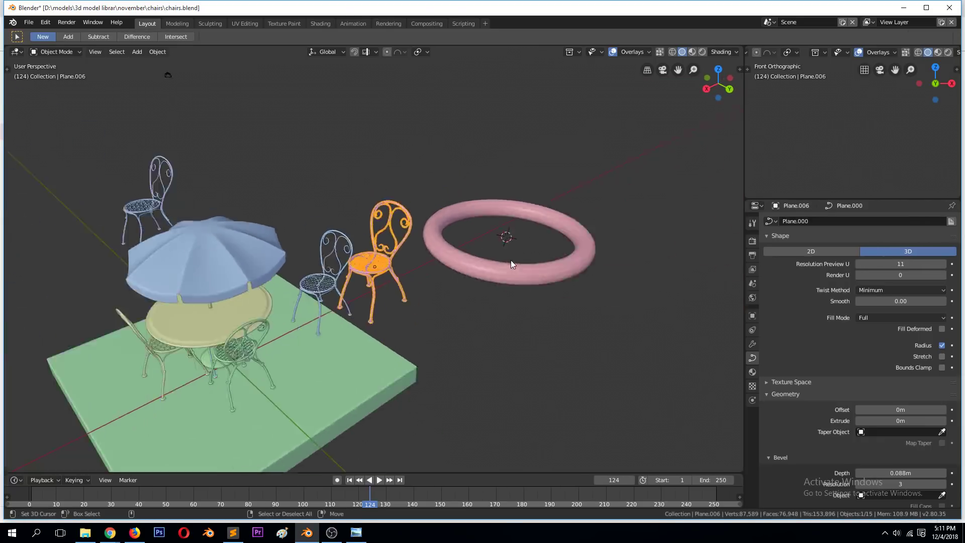
pyautogui.scroll(1, 479, 259)
pyautogui.click(568, 280)
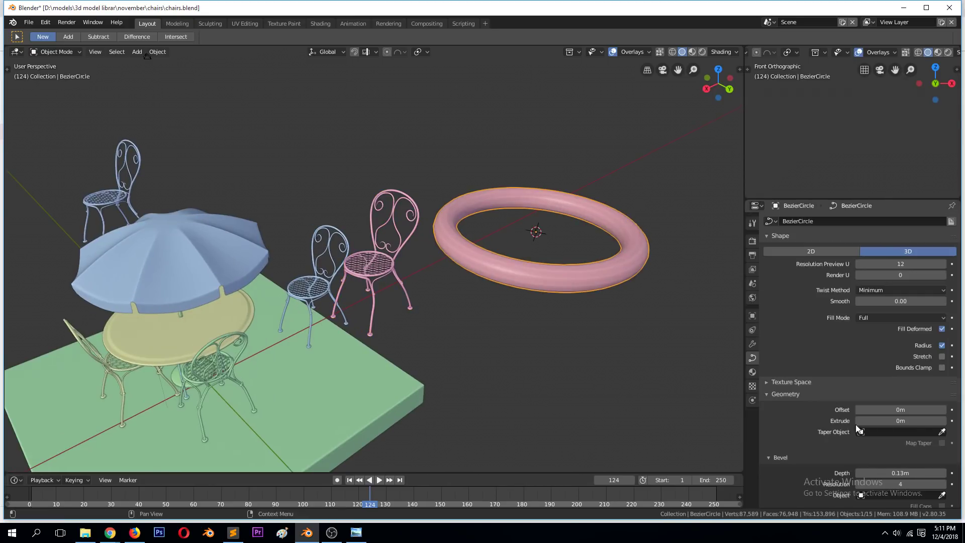
pyautogui.scroll(-2, 834, 452)
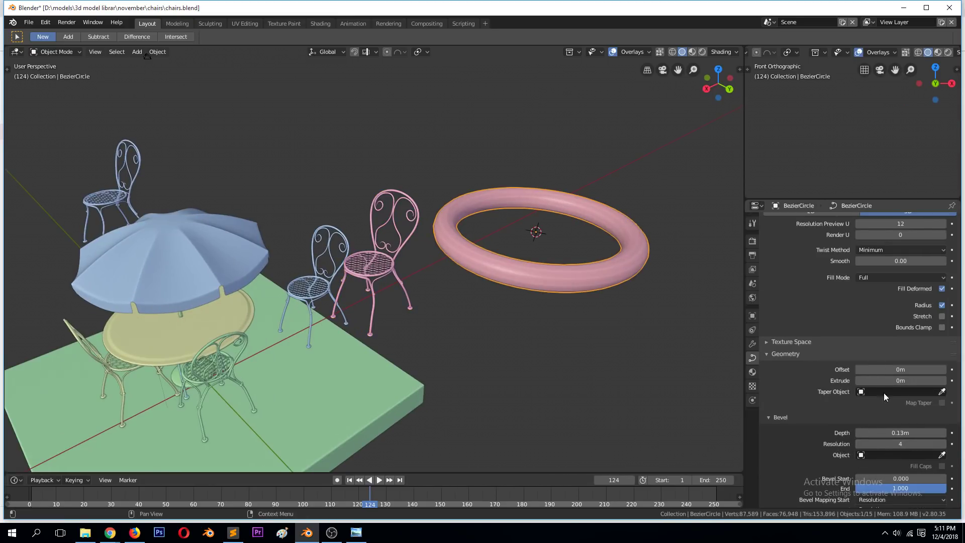
pyautogui.moveTo(884, 432)
pyautogui.mouseDown()
pyautogui.moveTo(929, 433)
pyautogui.moveTo(864, 433)
pyautogui.moveTo(920, 432)
pyautogui.moveTo(879, 433)
pyautogui.mouseUp()
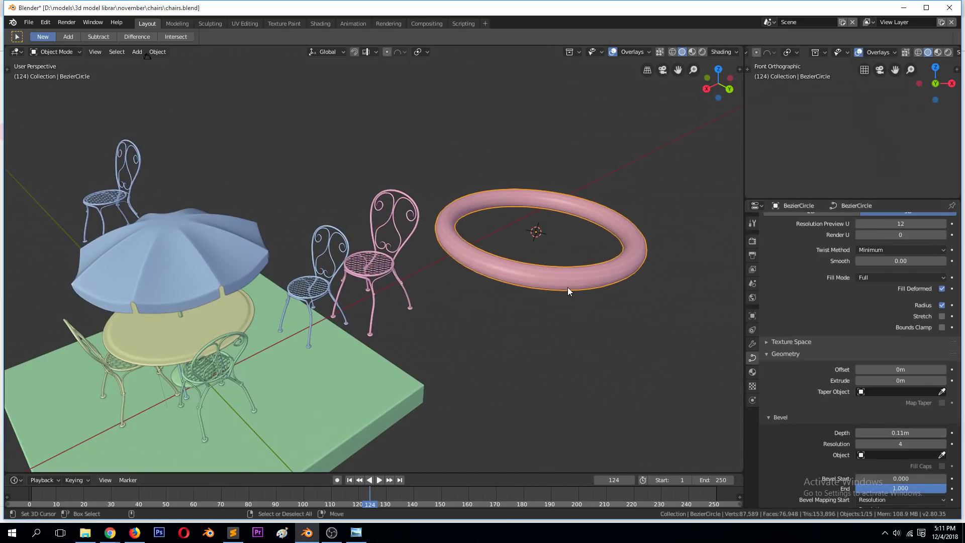
# From top view, extrude a ring control point into a diagonal bar across the circle
pyautogui.press('KP_7')
pyautogui.press('KP_Decimal')
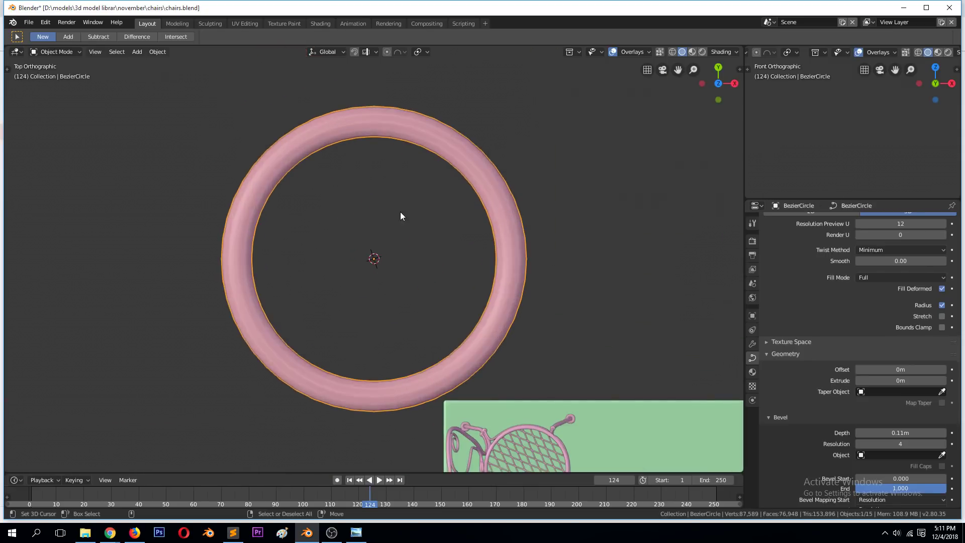
pyautogui.press('Tab')
pyautogui.click(237, 258)
pyautogui.press('e')
pyautogui.click(280, 328)
pyautogui.press('e')
pyautogui.click(501, 204)
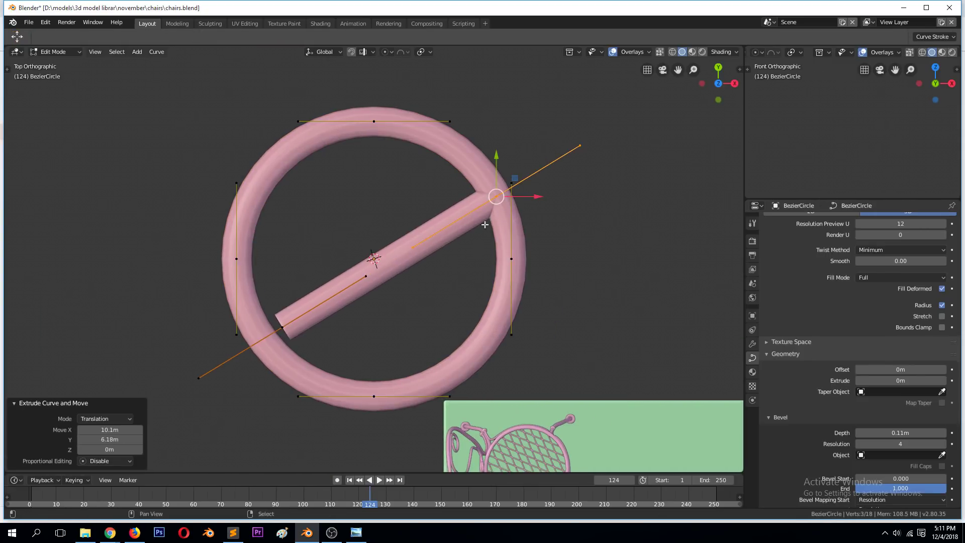
pyautogui.keyDown('shift'); pyautogui.click(282, 327); pyautogui.keyUp('shift')
# Duplicate the bar twice to make three parallel bars across the ring
pyautogui.hotkey('shift', 'd')
pyautogui.click(347, 265)
pyautogui.hotkey('shift', 'd')
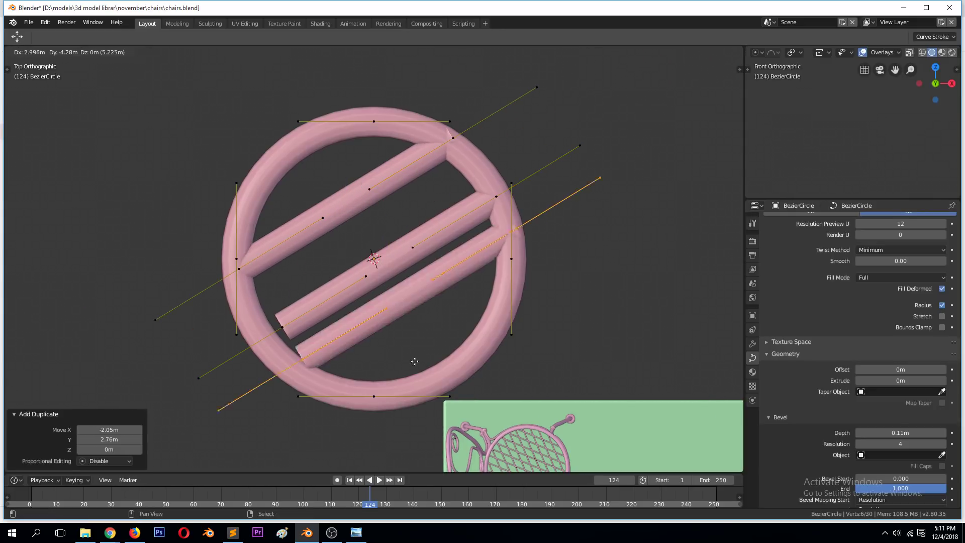
pyautogui.click(390, 318)
# Raise the Bevel Depth of ring and bars to 0.15 m
pyautogui.press('Tab')
pyautogui.moveTo(651, 315); pyautogui.dragTo(505, 250, button='middle')
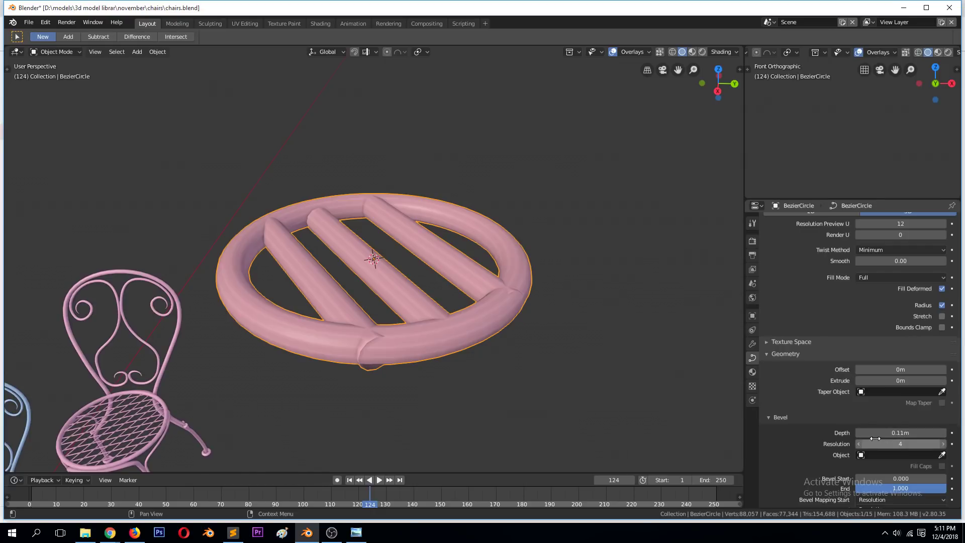
pyautogui.moveTo(884, 432)
pyautogui.mouseDown()
pyautogui.moveTo(919, 432)
pyautogui.moveTo(854, 432)
pyautogui.moveTo(924, 432)
pyautogui.moveTo(899, 433)
pyautogui.mouseUp()
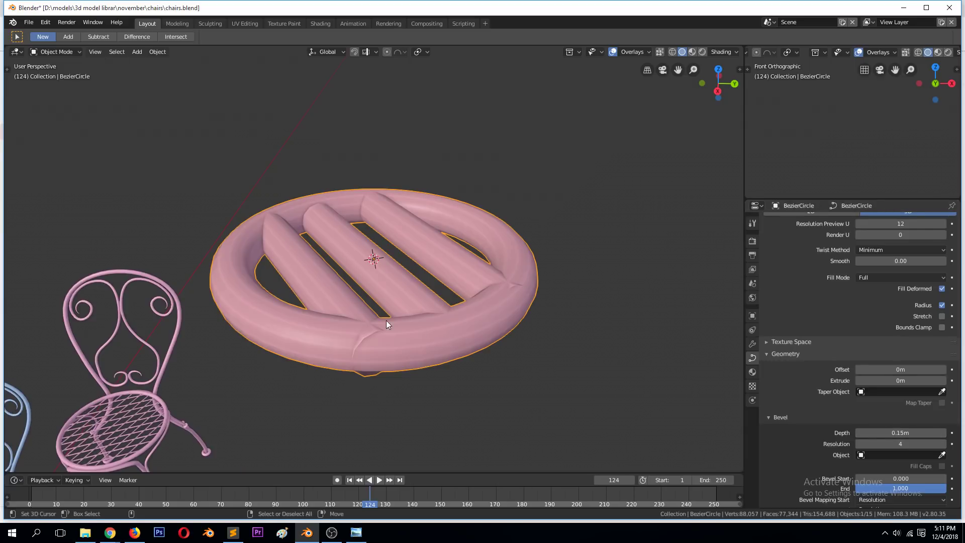
# Change the middle bar's thickness at two selected control points with Alt+S
pyautogui.scroll(2, 348, 317)
pyautogui.press('Tab')
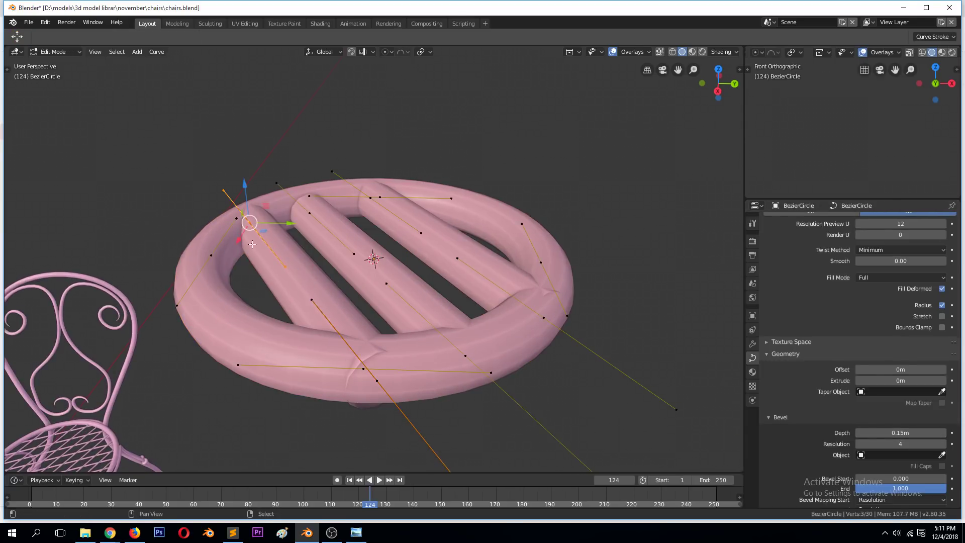
pyautogui.keyDown('shift'); pyautogui.click(387, 383); pyautogui.keyUp('shift')
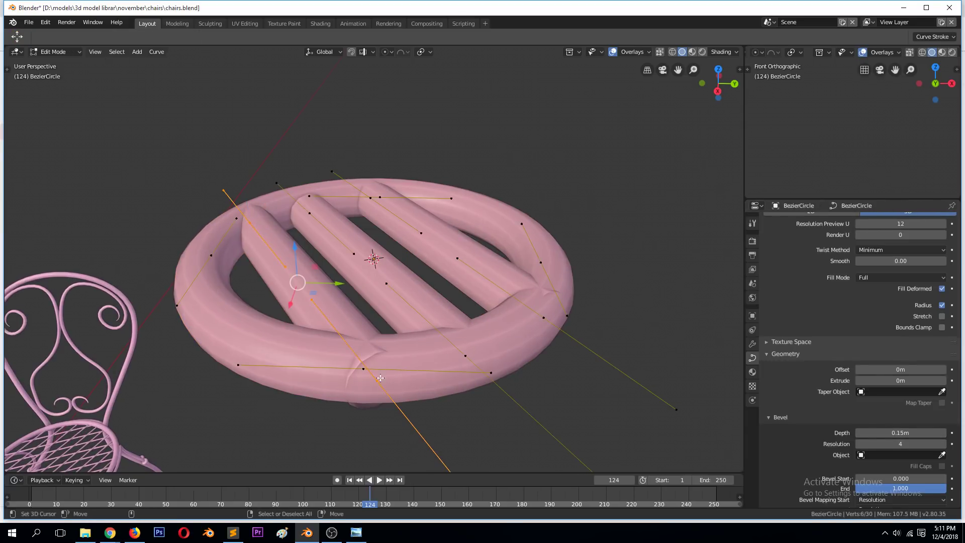
pyautogui.press('g')
pyautogui.press('Escape')
pyautogui.hotkey('alt', 's')
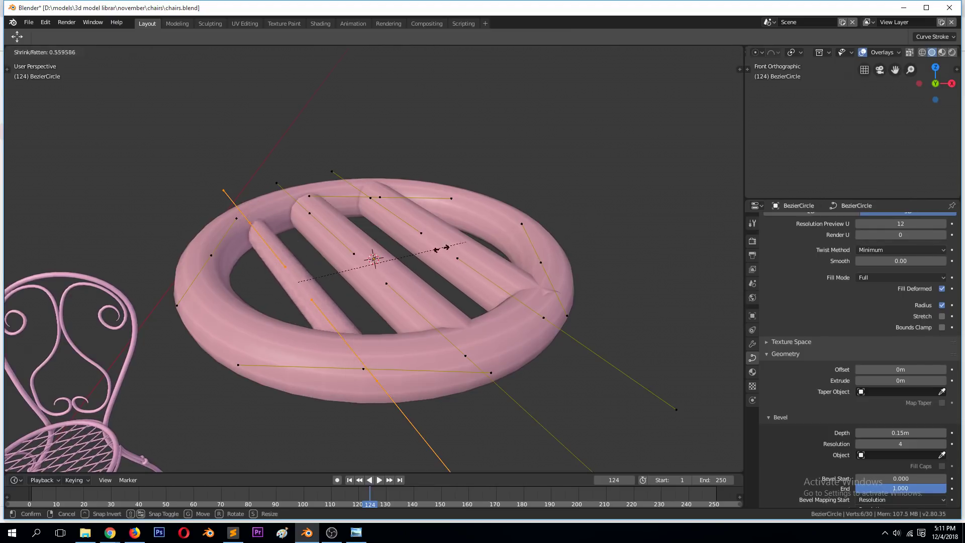
pyautogui.click(493, 231)
# Thin the tube at further bar points so the bar tapers to a point at its left end
pyautogui.click(350, 241)
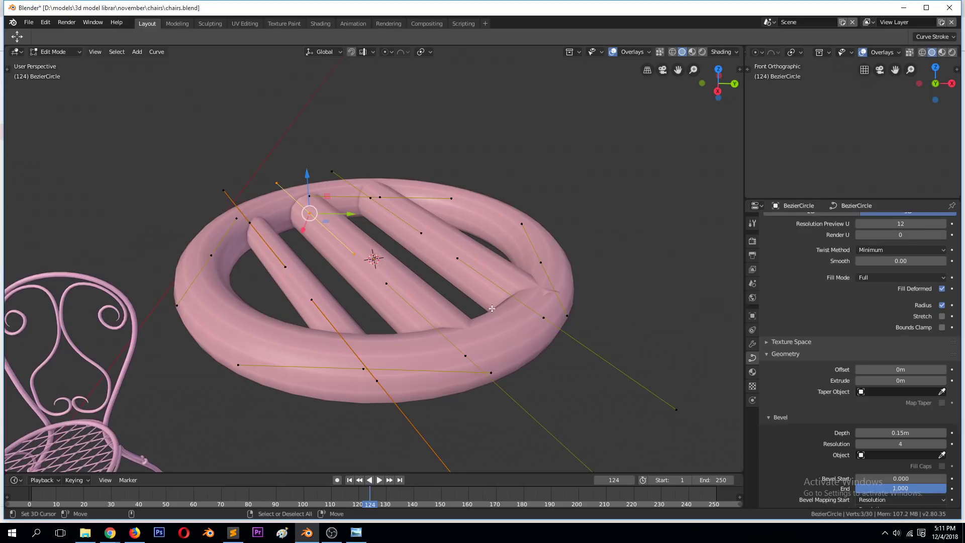
pyautogui.hotkey('alt', 's')
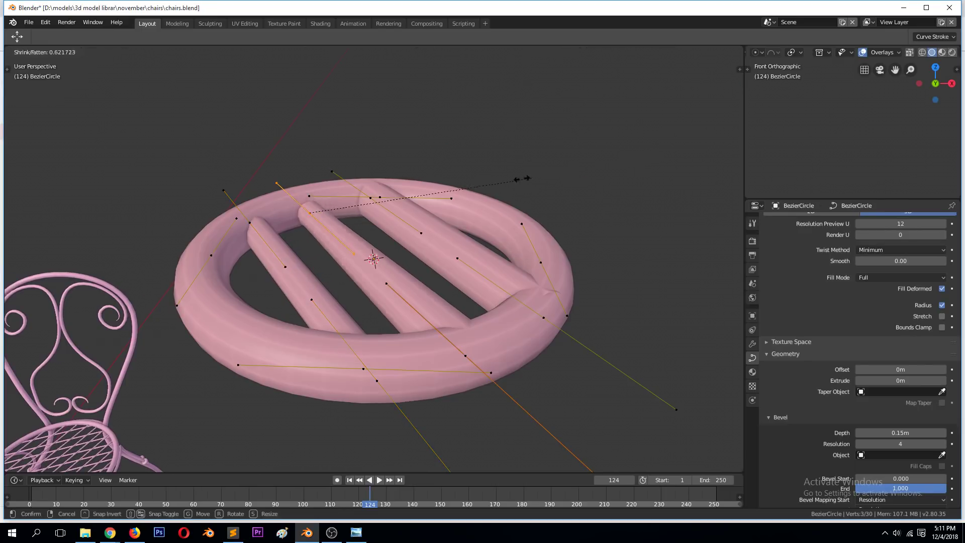
pyautogui.click(350, 201)
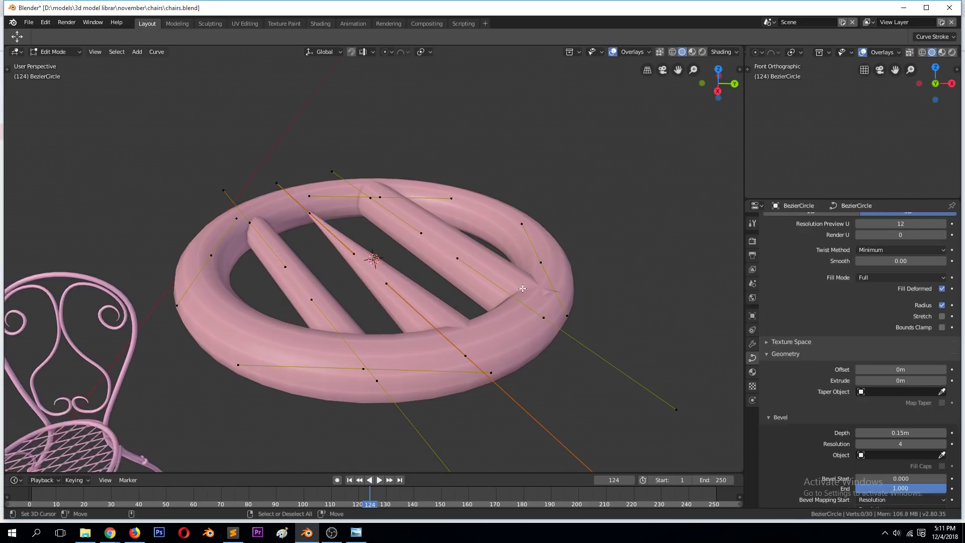
pyautogui.click(543, 316)
pyautogui.click(211, 254)
pyautogui.hotkey('alt', 's')
pyautogui.click(338, 307)
# Inspect the tapered bar, then slim the whole tube by shrinking all points' radius
pyautogui.press('Tab')
pyautogui.moveTo(318, 294); pyautogui.dragTo(469, 292, button='middle')
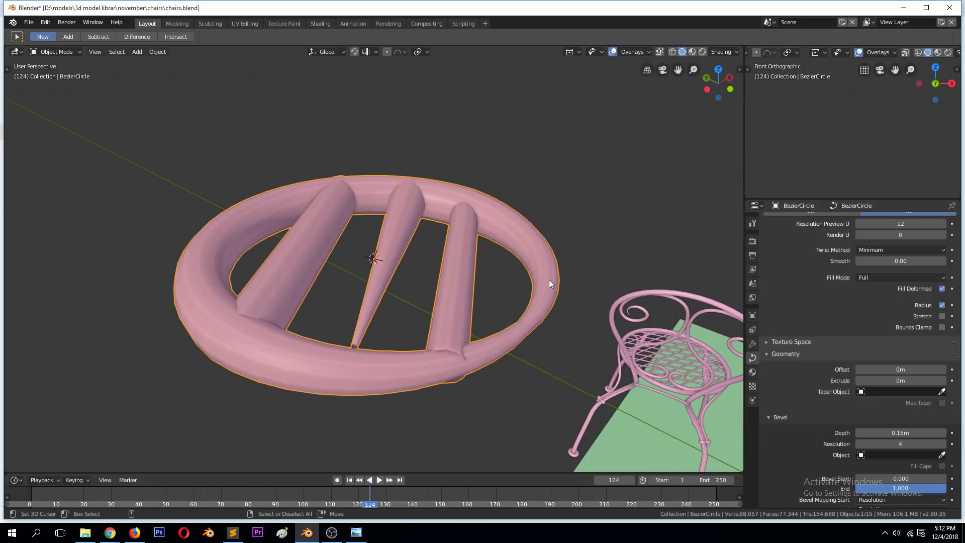
pyautogui.moveTo(545, 287); pyautogui.dragTo(361, 388, button='middle')
pyautogui.press('Tab')
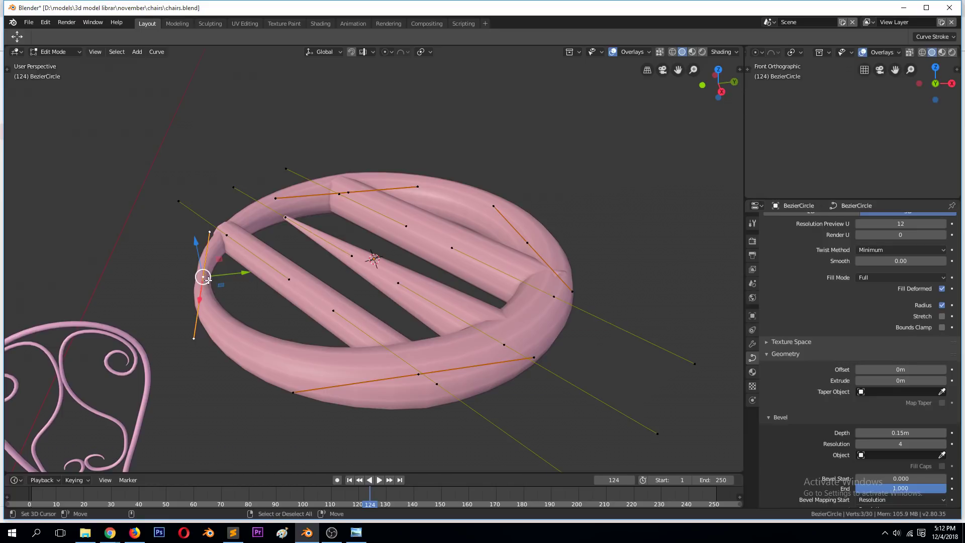
pyautogui.press('a')
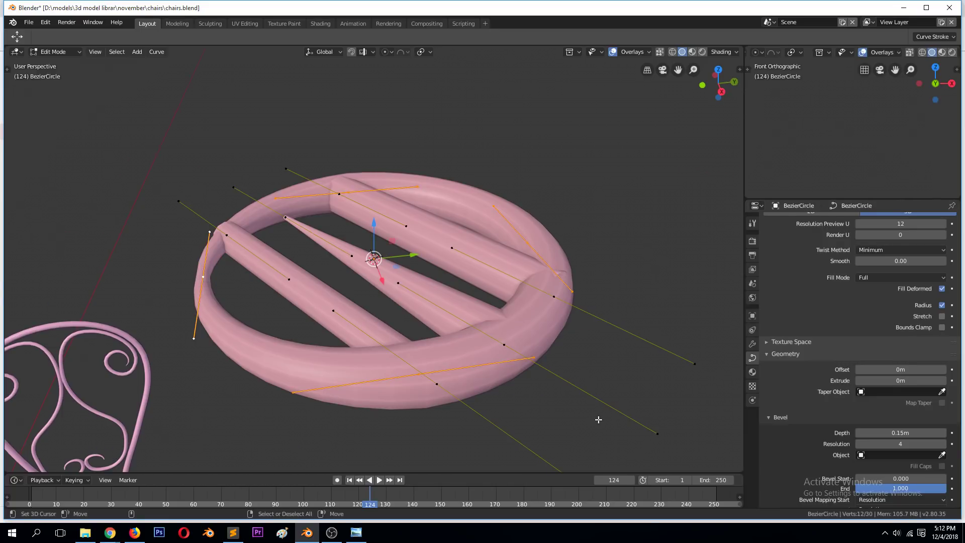
pyautogui.hotkey('alt', 's')
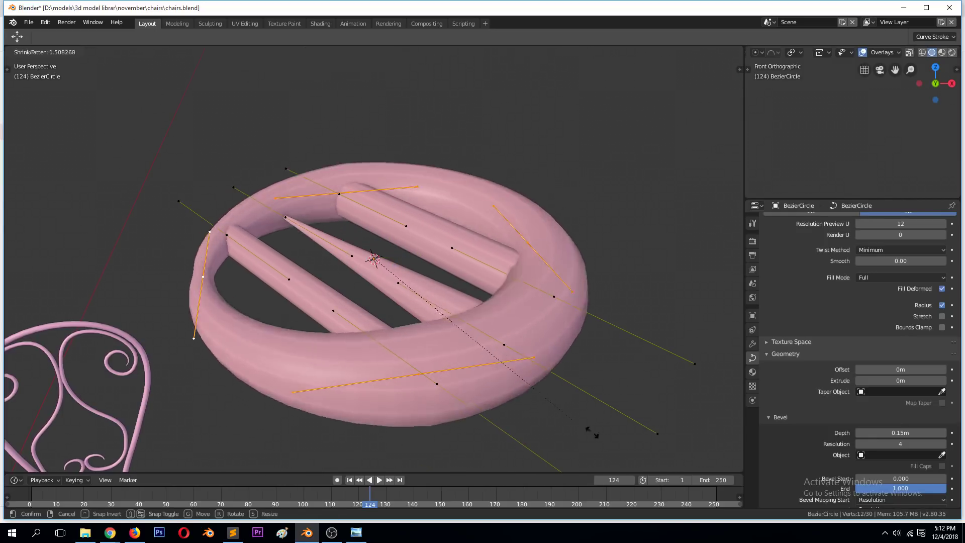
pyautogui.click(527, 387)
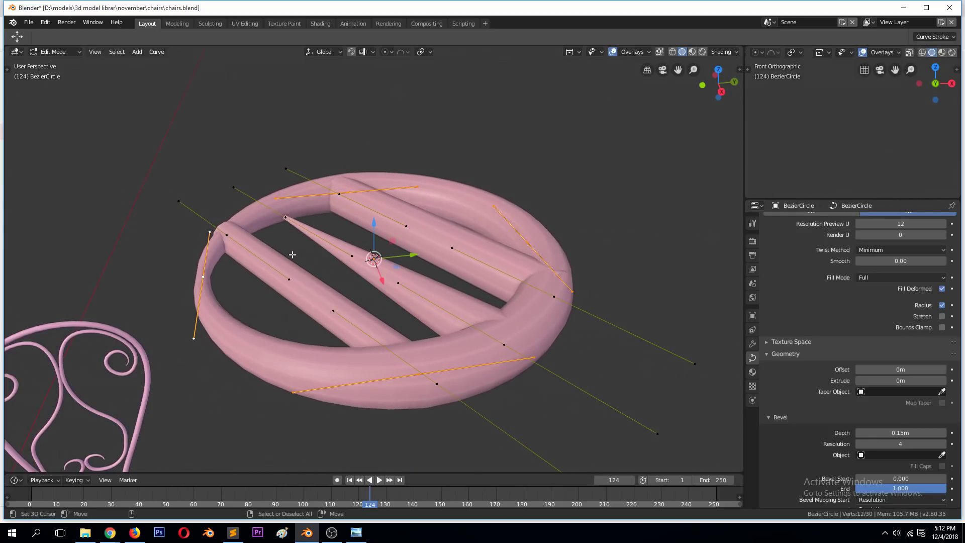
pyautogui.click(7, 65)
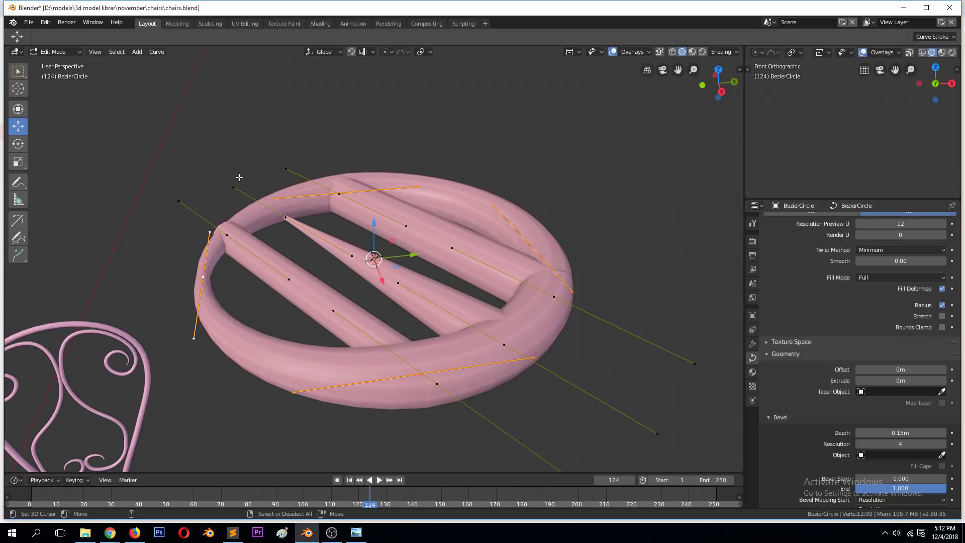
# Leave curve editing, then select and frame the pink chair to inspect its 0.088m bevel depth
pyautogui.press('Tab')
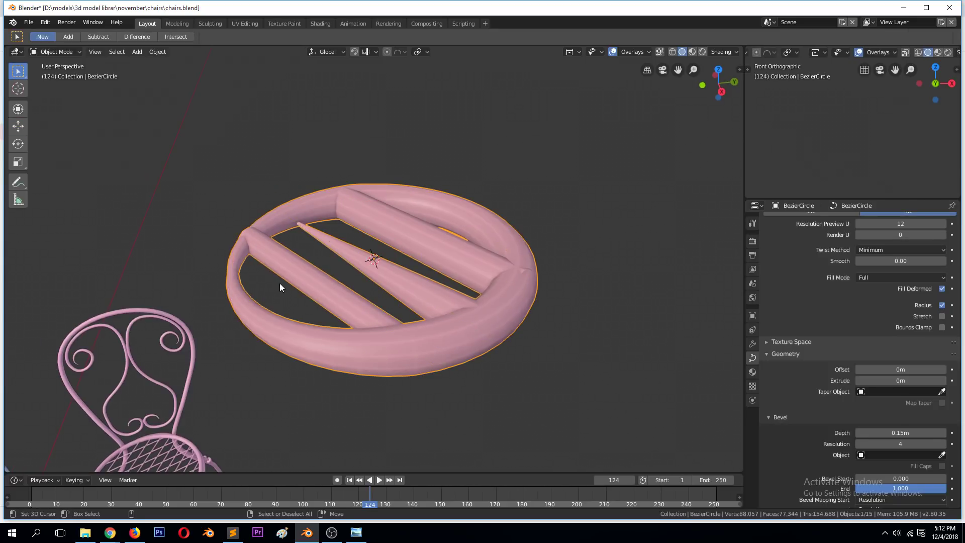
pyautogui.moveTo(280, 283); pyautogui.dragTo(451, 304, button='middle')
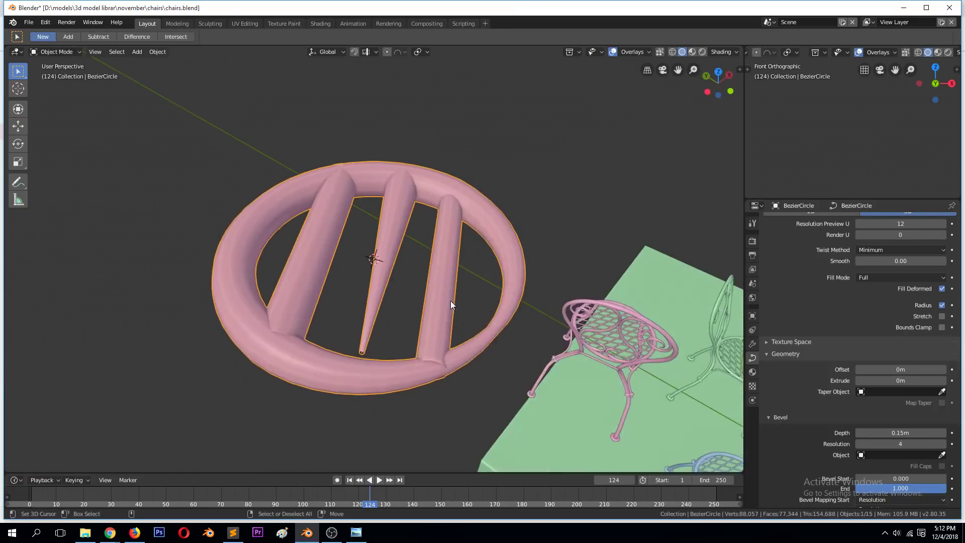
pyautogui.click(647, 333)
pyautogui.press('KP_Decimal')
pyautogui.moveTo(646, 314); pyautogui.dragTo(333, 267, button='middle')
pyautogui.scroll(4, 405, 315)
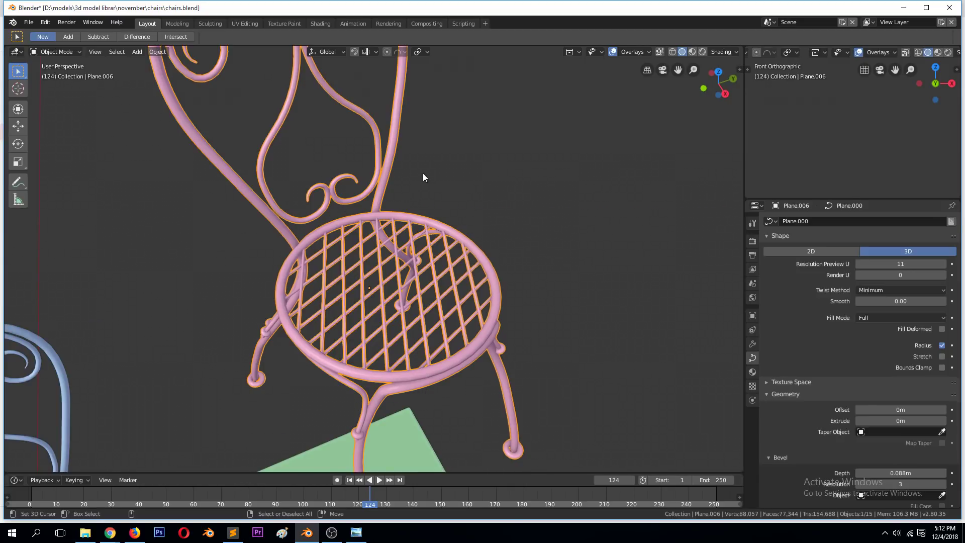
pyautogui.scroll(-5, 427, 201)
pyautogui.moveTo(436, 214); pyautogui.dragTo(539, 166, button='middle')
# Select the pink ring and raise its Bevel Depth from 0.15m to 0.17m
pyautogui.click(541, 166)
pyautogui.scroll(-1, 879, 461)
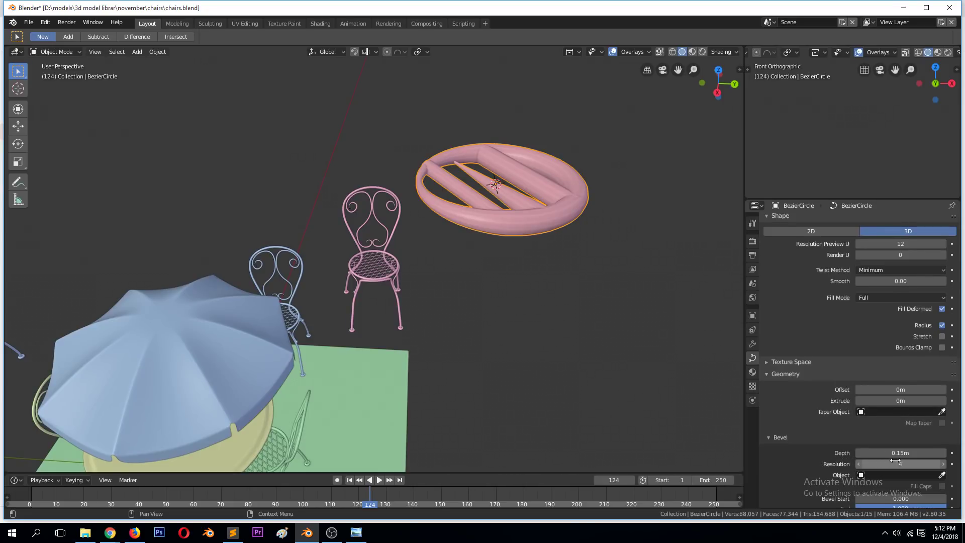
pyautogui.moveTo(897, 454)
pyautogui.mouseDown()
pyautogui.moveTo(932, 453)
pyautogui.moveTo(885, 453)
pyautogui.moveTo(893, 453)
pyautogui.mouseUp()
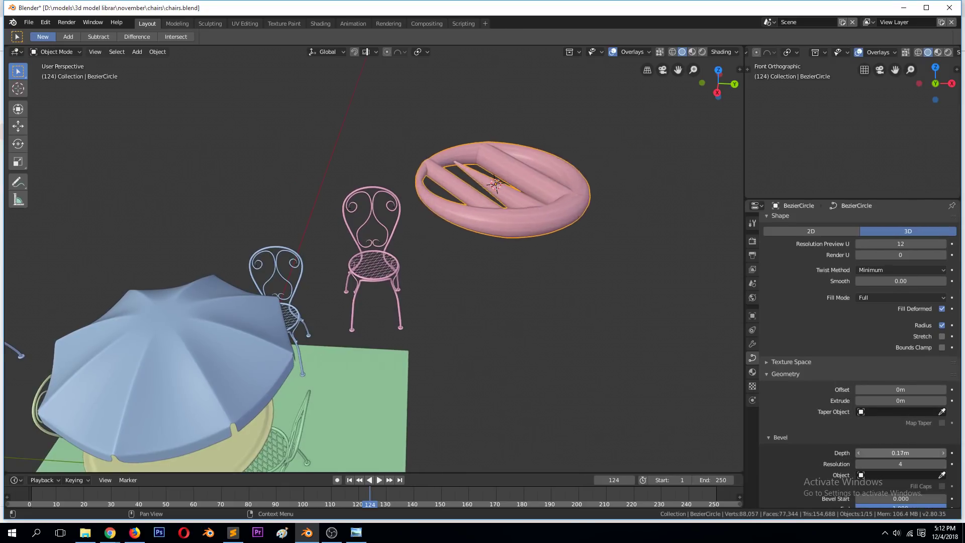
pyautogui.moveTo(559, 252); pyautogui.dragTo(406, 190, button='middle')
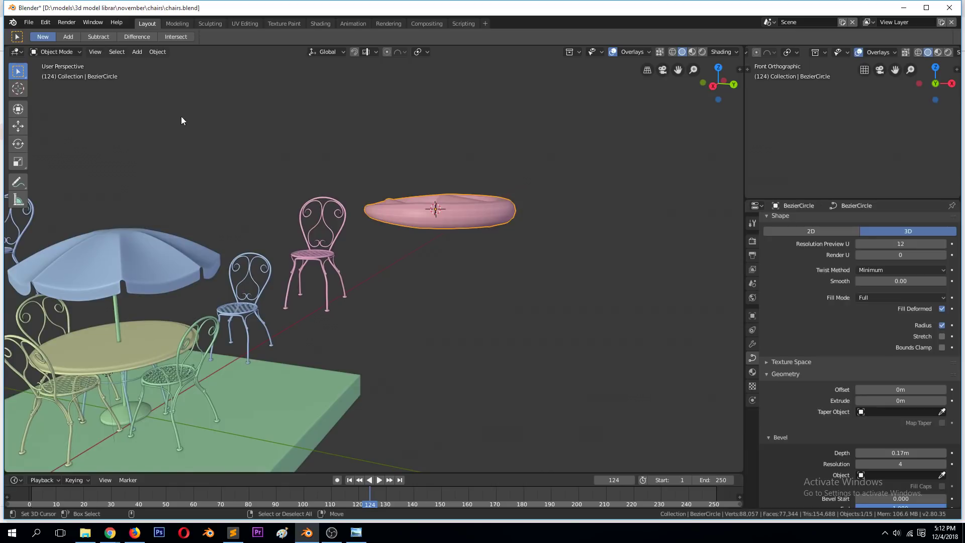
# Select the blue chair, frame it in side orthographic view, then return to perspective
pyautogui.click(255, 291)
pyautogui.press('KP_3')
pyautogui.press('KP_Decimal')
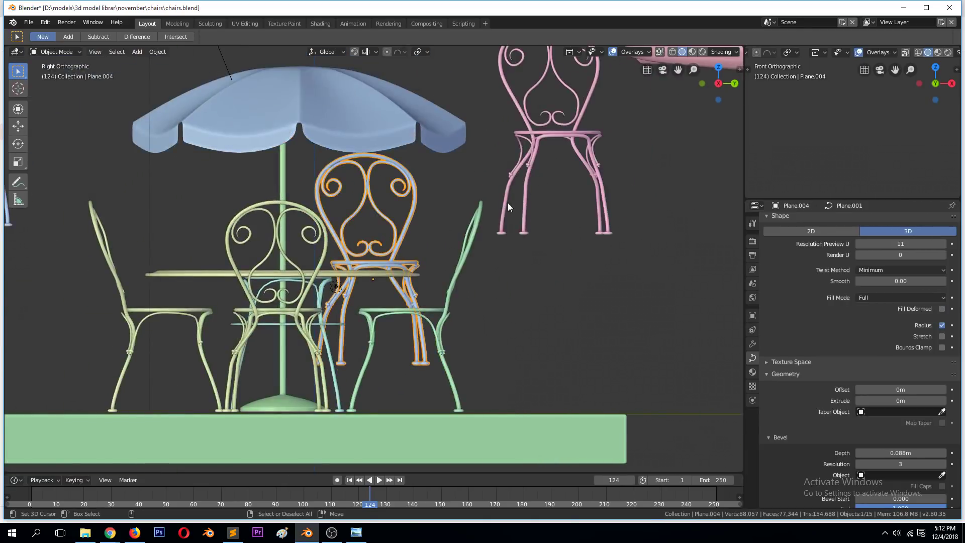
pyautogui.scroll(-6, 502, 155)
pyautogui.moveTo(463, 164); pyautogui.dragTo(251, 72, button='middle')
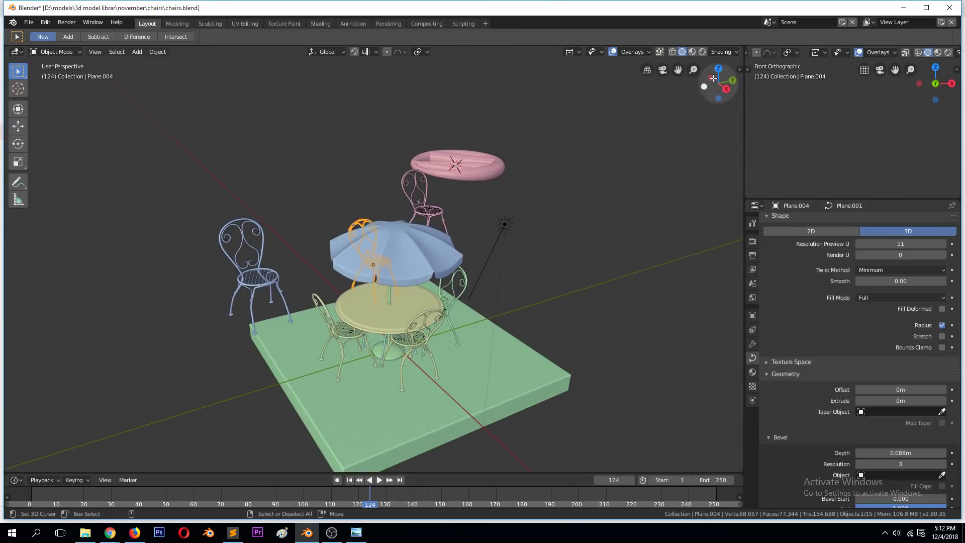
# Add a trial plane, then undo and delete it
pyautogui.hotkey('shift', 'a')
pyautogui.moveTo(552, 100)
pyautogui.click(609, 100)
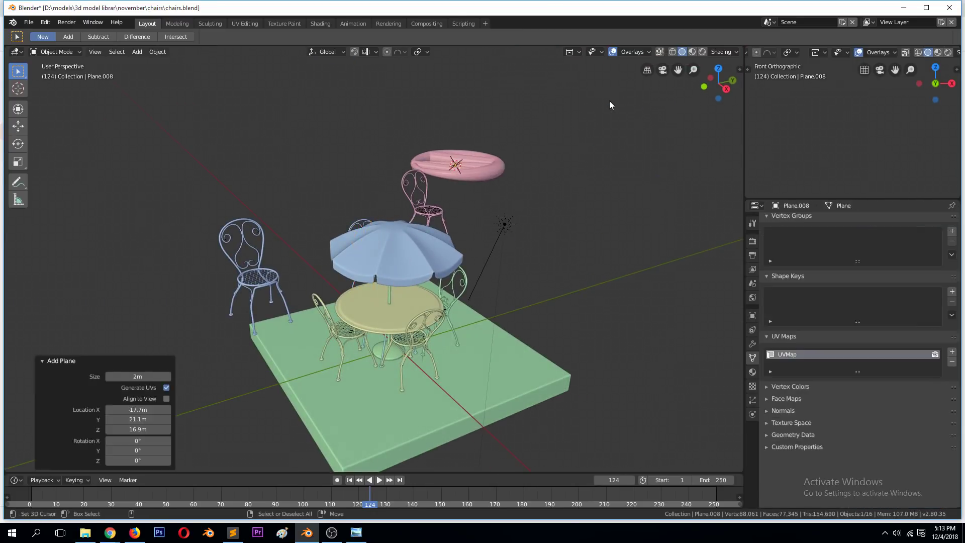
pyautogui.press('KP_Decimal')
pyautogui.scroll(-10, 508, 158)
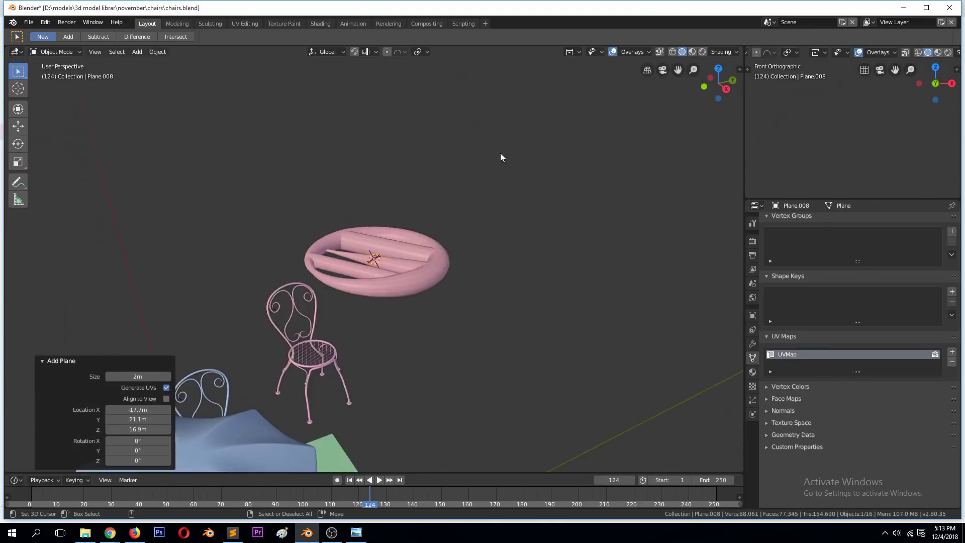
pyautogui.press('a')
pyautogui.hotkey('alt', 'a')
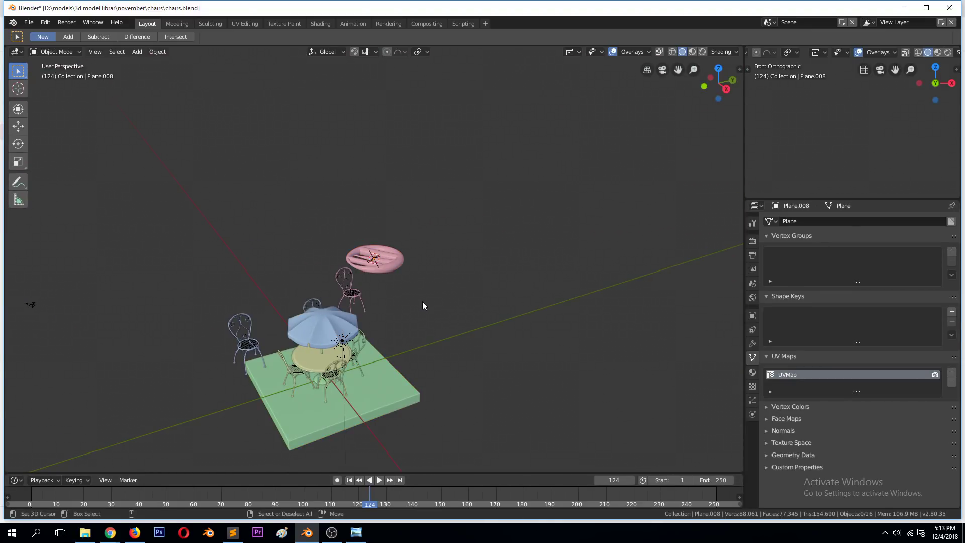
pyautogui.hotkey('ctrl', 'z')
pyautogui.hotkey('ctrl', 'z')
pyautogui.hotkey('ctrl', 'z')
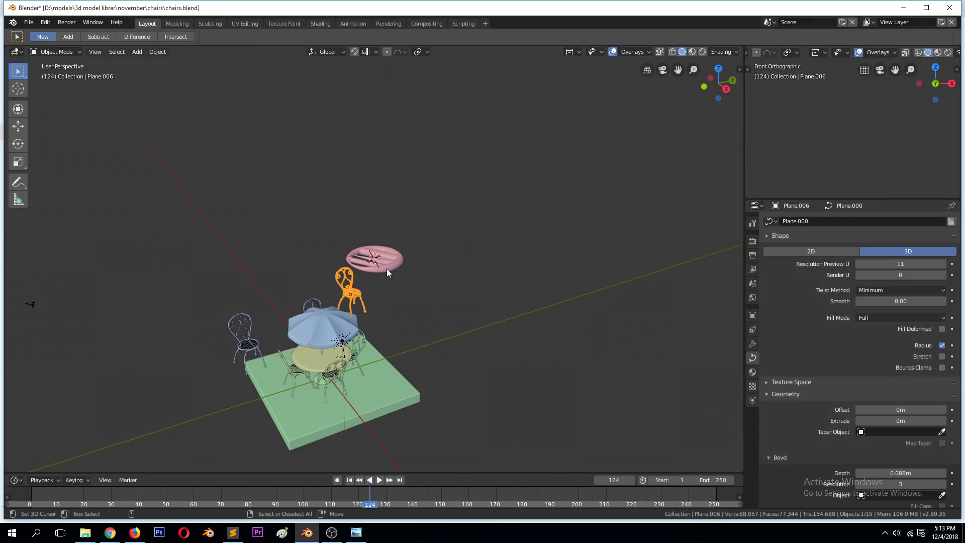
pyautogui.press('x')
pyautogui.click(385, 263)
# Add a new plane, scale it about 11 times larger and move it into place
pyautogui.hotkey('shift', 'a')
pyautogui.moveTo(409, 253)
pyautogui.click(460, 251)
pyautogui.press('s')
pyautogui.click(72, 212)
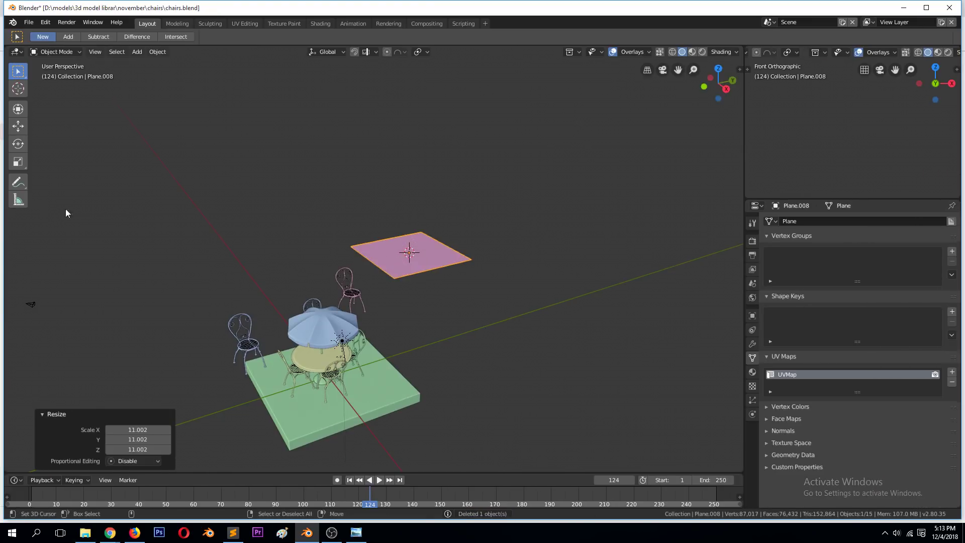
pyautogui.press('g')
pyautogui.click(245, 189)
pyautogui.press('KP_7')
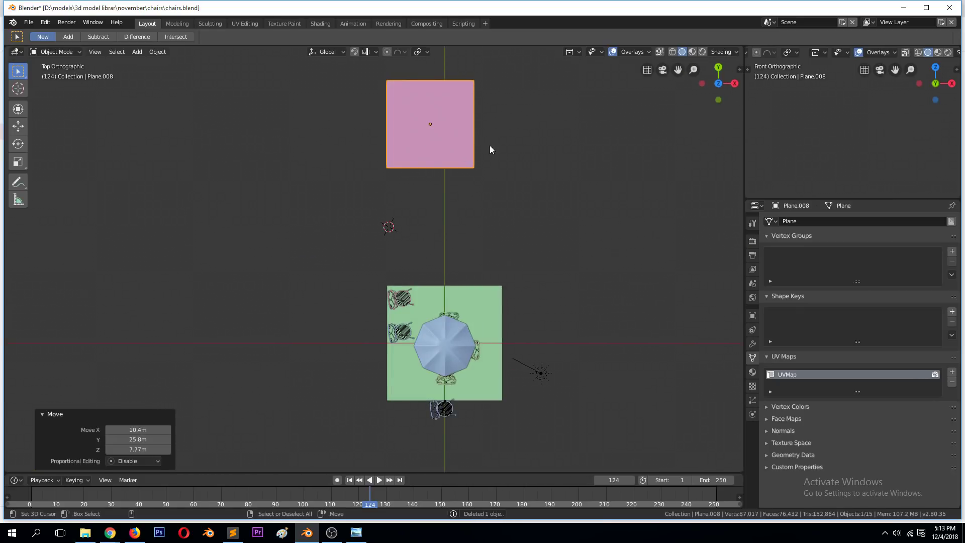
# In Edit Mode, extrude the plane's bottom edge and widen the new edge
pyautogui.press('Tab')
pyautogui.press('1')
pyautogui.moveTo(382, 161); pyautogui.dragTo(479, 173)
pyautogui.press('e')
pyautogui.click(458, 203)
pyautogui.press('s')
pyautogui.click(505, 271)
# Extrude two more sections downward, narrowing each end edge
pyautogui.press('e')
pyautogui.click(572, 236)
pyautogui.press('s')
pyautogui.click(529, 276)
pyautogui.press('e')
pyautogui.click(551, 329)
pyautogui.press('s')
pyautogui.click(572, 327)
# Raise the left edge and the middle fold edge along Z to form the zigzag folds
pyautogui.moveTo(573, 328); pyautogui.dragTo(442, 253, button='middle')
pyautogui.press('g')
pyautogui.press('z')
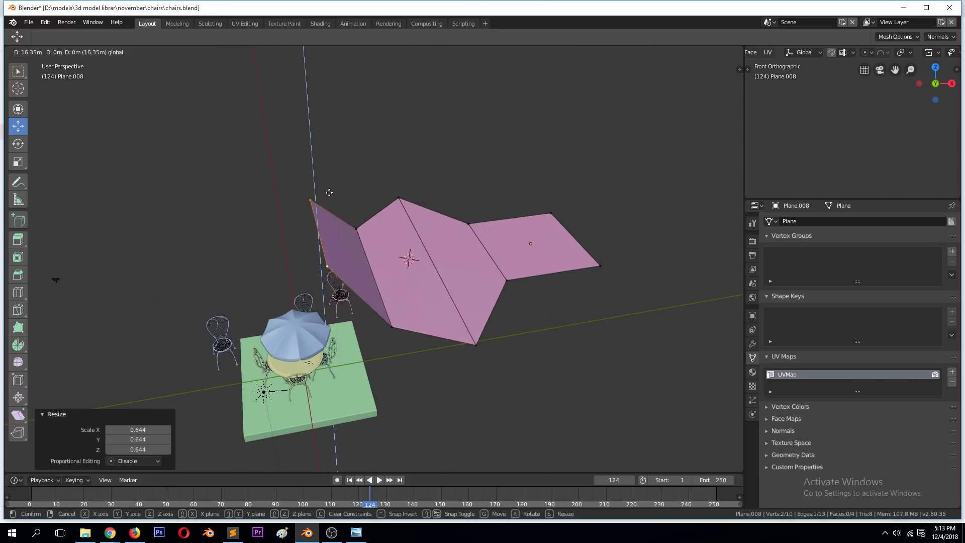
pyautogui.click(442, 254)
pyautogui.hotkey('alt', 'a')
pyautogui.click(399, 198)
pyautogui.keyDown('shift'); pyautogui.click(476, 345); pyautogui.keyUp('shift')
pyautogui.press('g')
pyautogui.press('z')
pyautogui.click(436, 198)
# Return to Object Mode and inspect the floating zigzag strip from several angles
pyautogui.moveTo(394, 266); pyautogui.dragTo(309, 273, button='middle')
pyautogui.moveTo(215, 216); pyautogui.dragTo(308, 274, button='middle')
pyautogui.press('Tab')
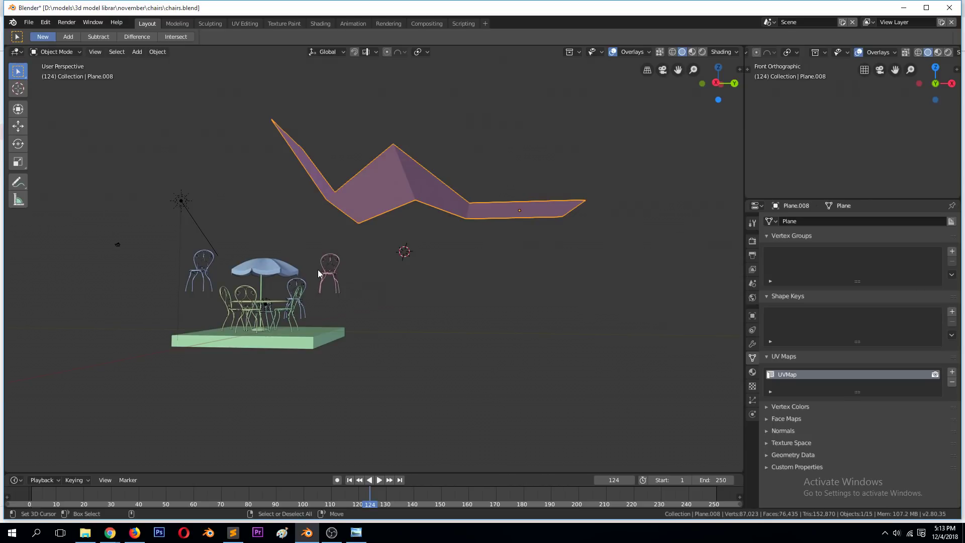
pyautogui.click(331, 532)
pyautogui.click(331, 532)
pyautogui.moveTo(352, 281); pyautogui.dragTo(361, 257, button='middle')
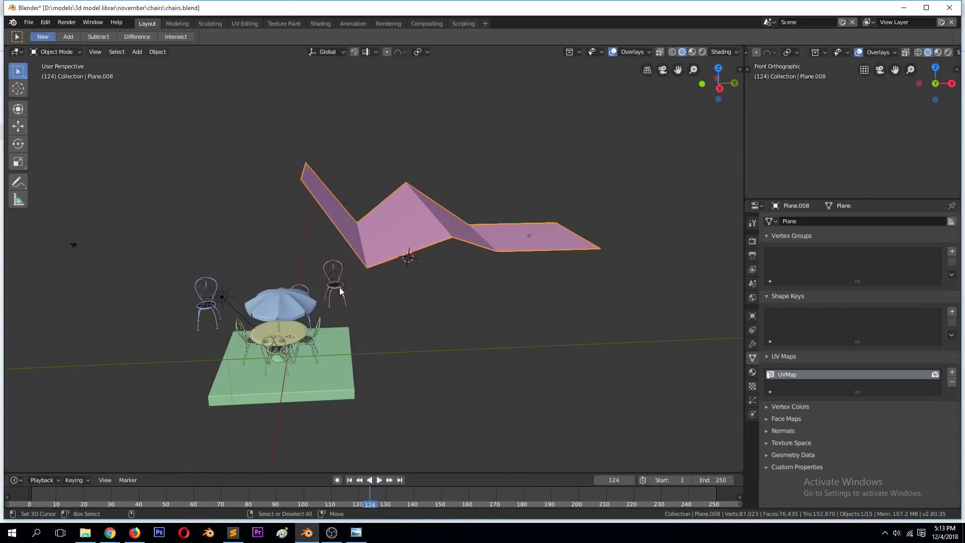
pyautogui.scroll(3, 340, 295)
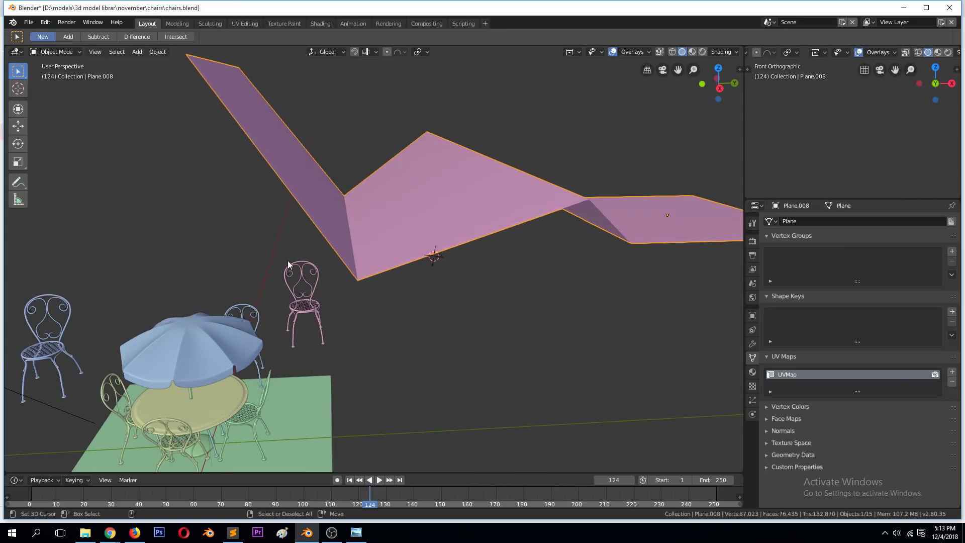
pyautogui.scroll(-3, 389, 173)
# Delete the four inner fold edges and faces of Plane.008, leaving only its zigzag outline
pyautogui.press('Tab')
pyautogui.moveTo(369, 224); pyautogui.dragTo(311, 265, button='middle')
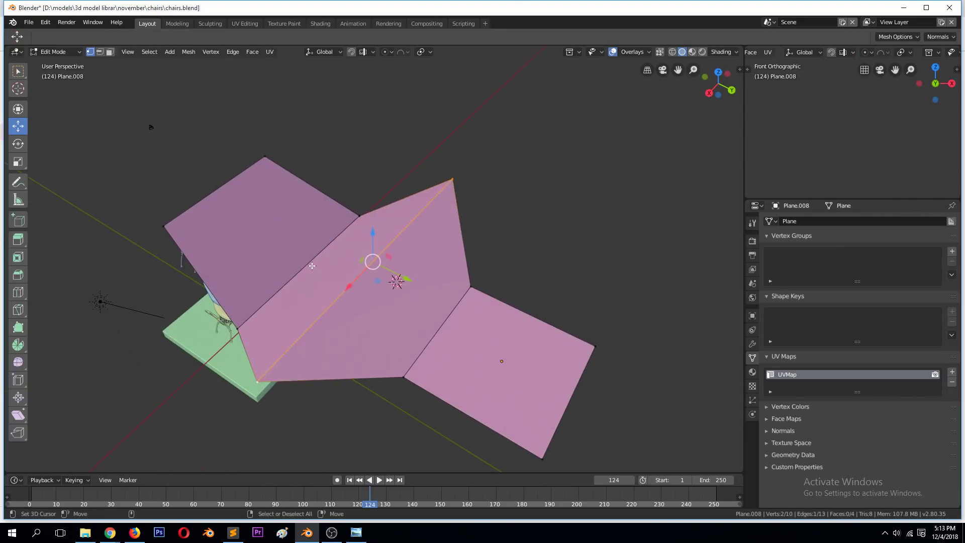
pyautogui.press('2')
pyautogui.click(225, 188)
pyautogui.keyDown('shift'); pyautogui.click(324, 262); pyautogui.keyUp('shift')
pyautogui.keyDown('shift'); pyautogui.click(380, 289); pyautogui.keyUp('shift')
pyautogui.keyDown('shift'); pyautogui.click(434, 316); pyautogui.keyUp('shift')
pyautogui.press('x')
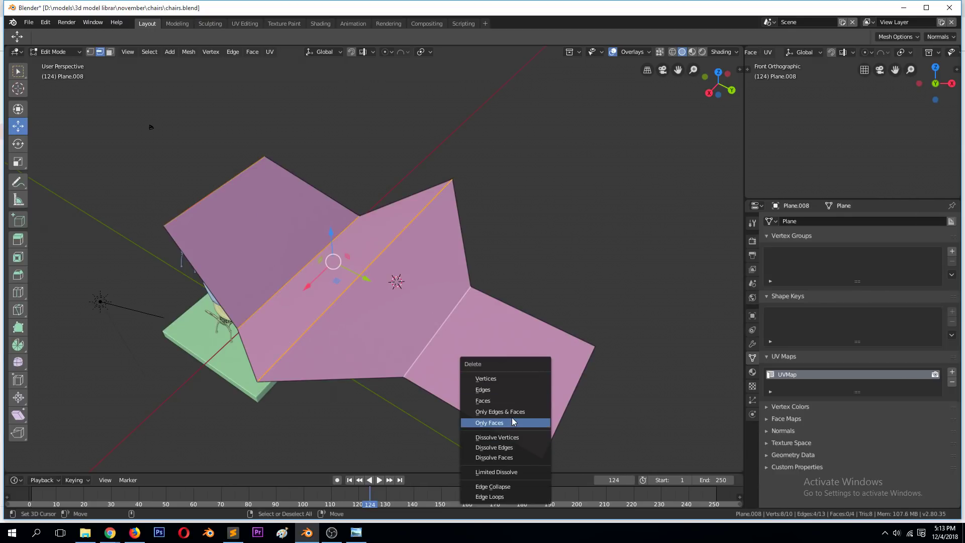
pyautogui.click(505, 411)
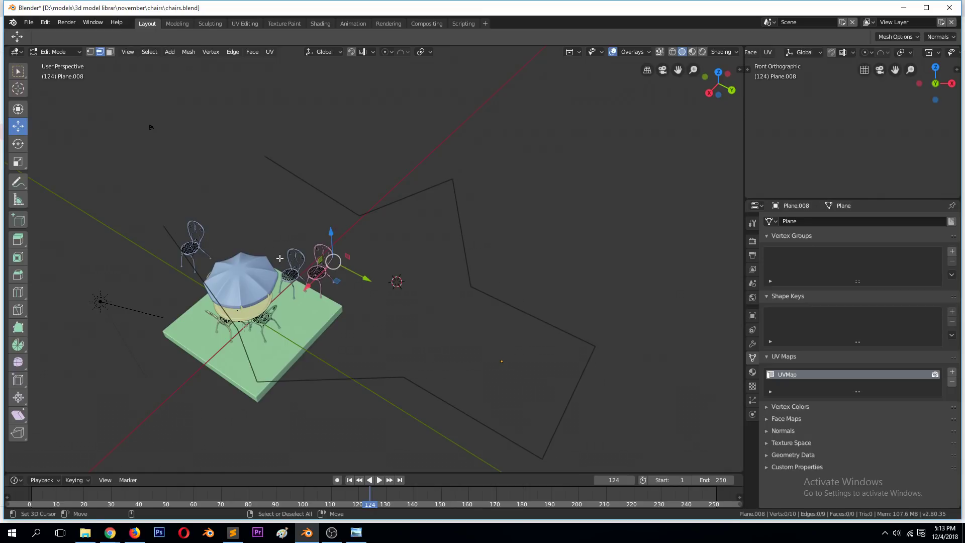
pyautogui.press('Tab')
pyautogui.moveTo(287, 265); pyautogui.dragTo(345, 271, button='middle')
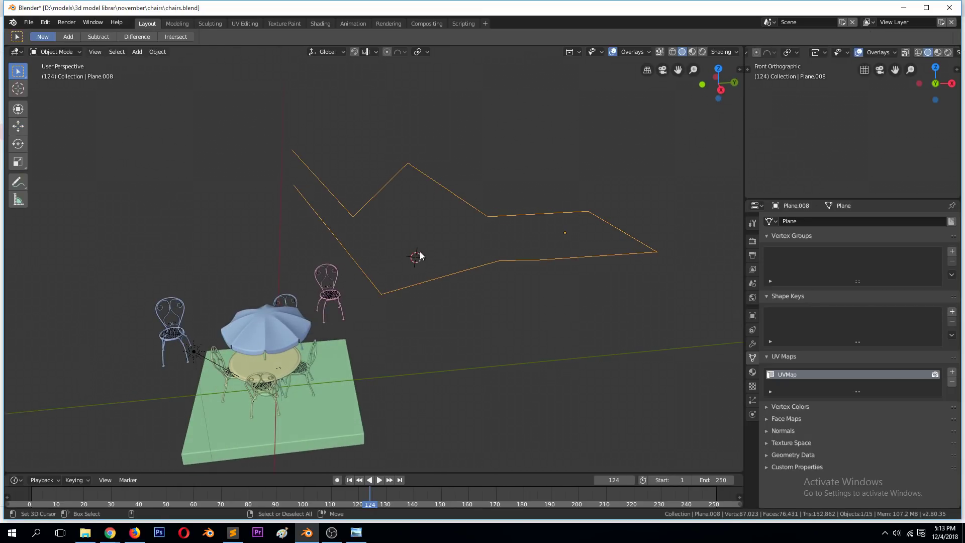
# Convert the zigzag object to a mesh and check its vertices in Edit Mode
pyautogui.press('Tab')
pyautogui.press('Tab')
pyautogui.click(157, 51)
pyautogui.moveTo(216, 317)
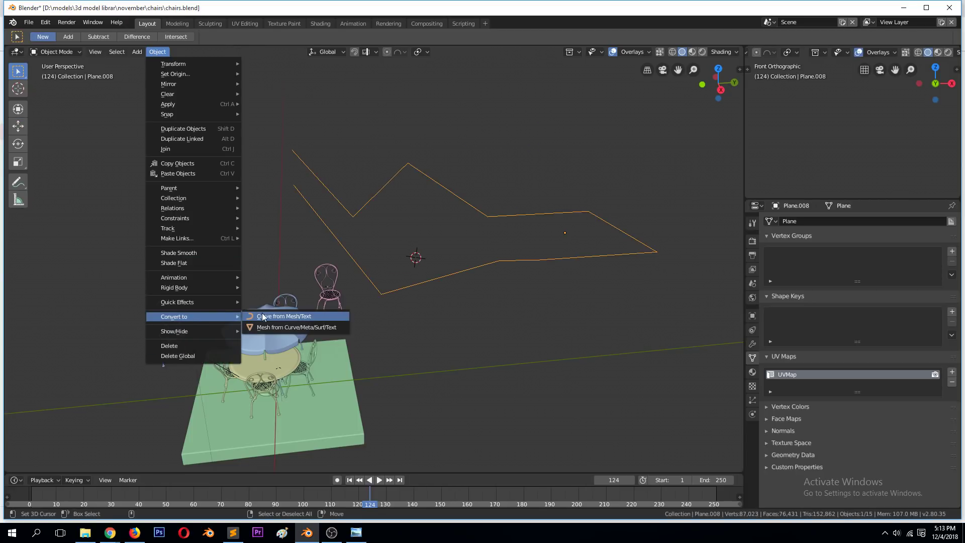
pyautogui.click(313, 327)
pyautogui.press('Tab')
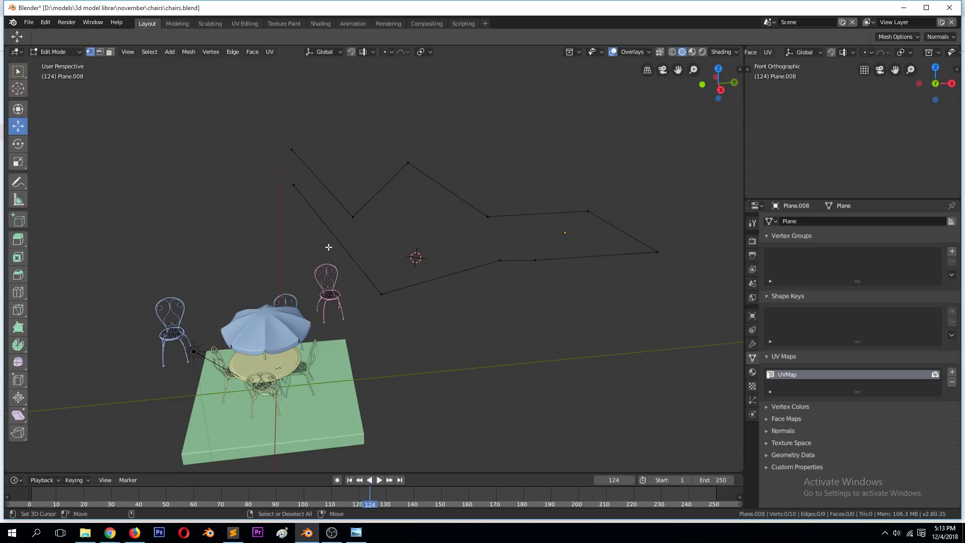
pyautogui.press('Tab')
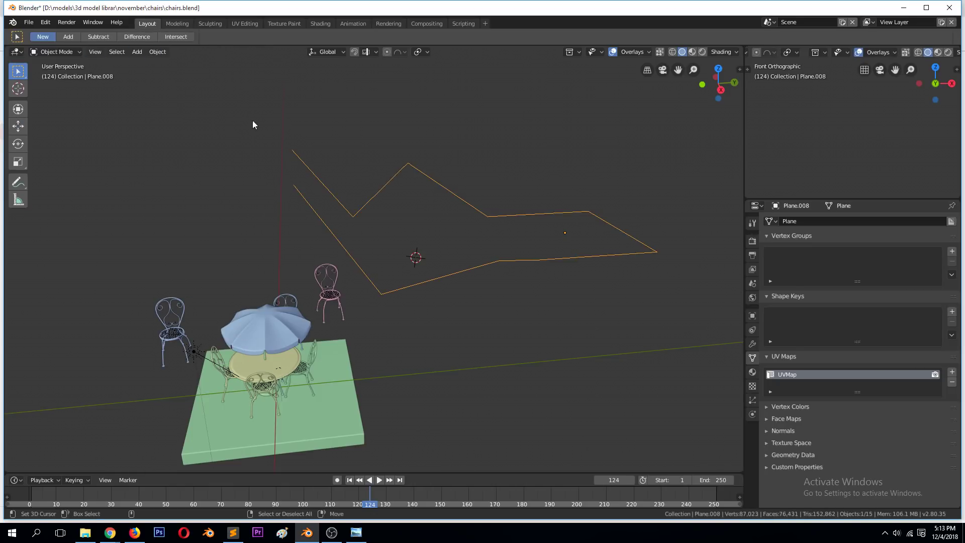
pyautogui.press('Tab')
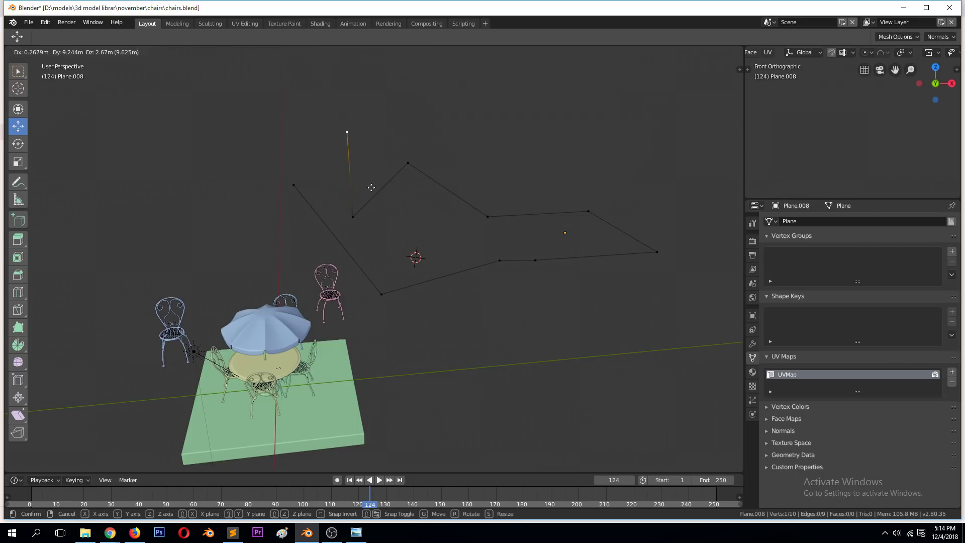
pyautogui.press('Tab')
# Convert Plane.008 to a curve, undo, then convert it to a curve again
pyautogui.click(153, 53)
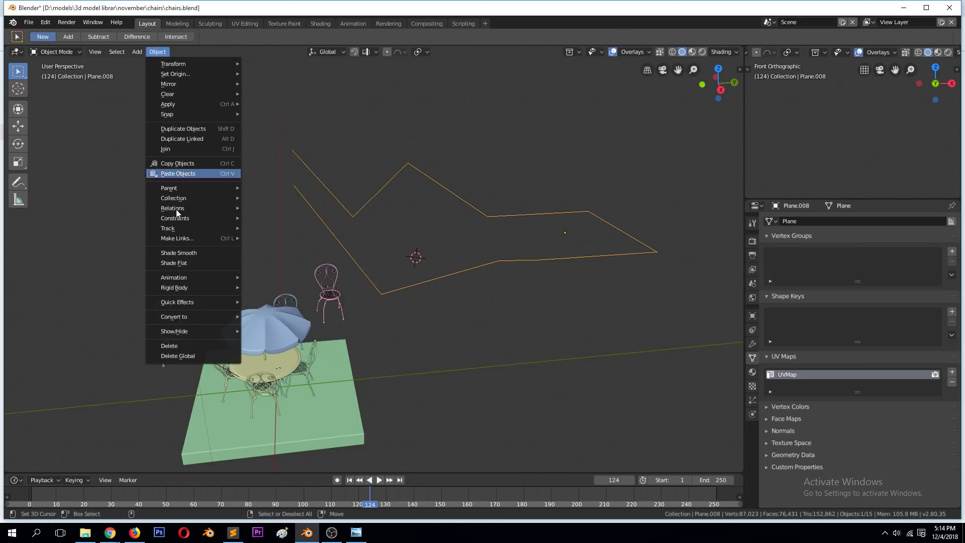
pyautogui.moveTo(199, 316)
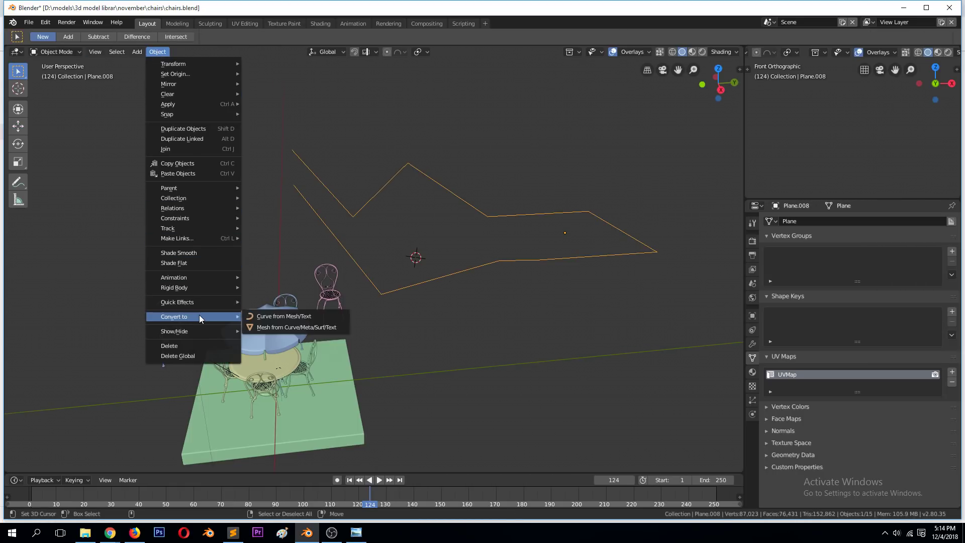
pyautogui.click(284, 317)
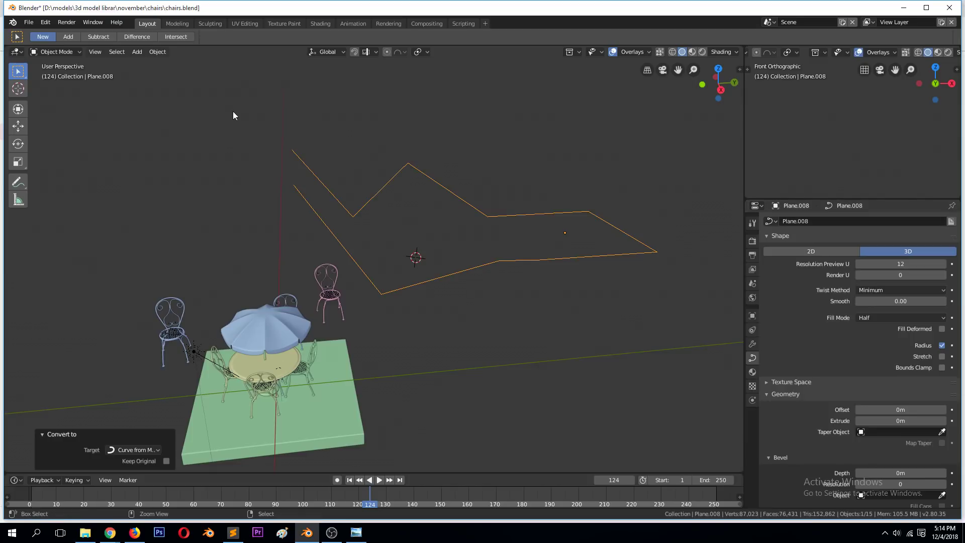
pyautogui.hotkey('ctrl', 'z')
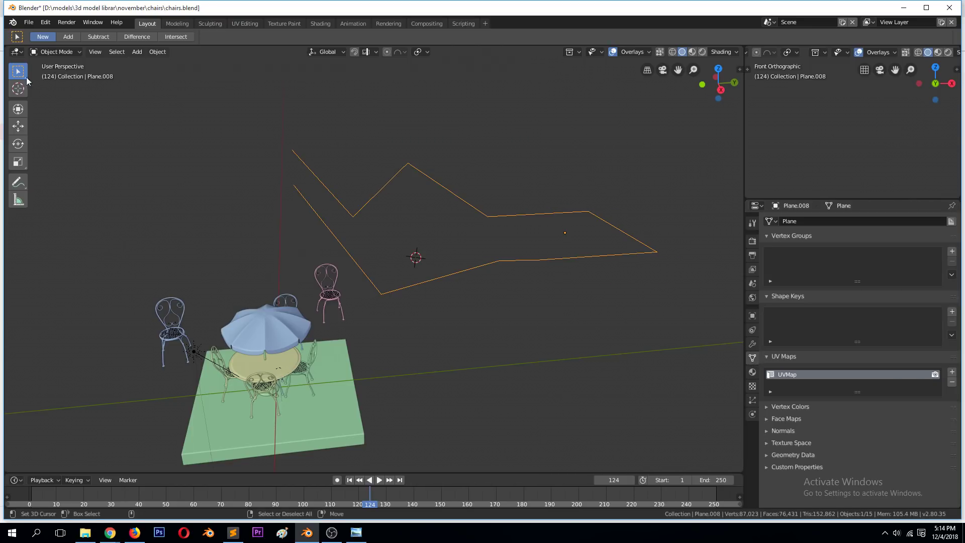
pyautogui.click(157, 52)
pyautogui.moveTo(211, 317)
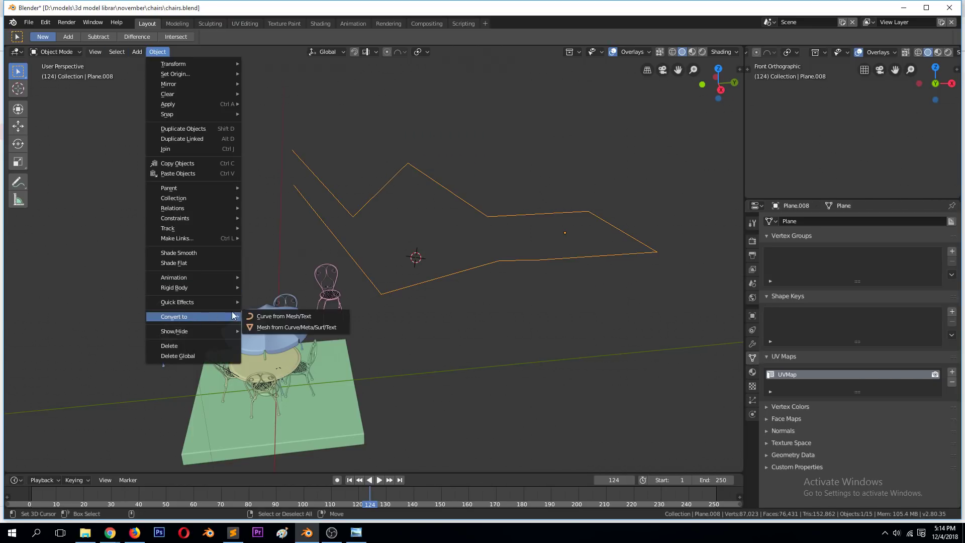
pyautogui.click(293, 317)
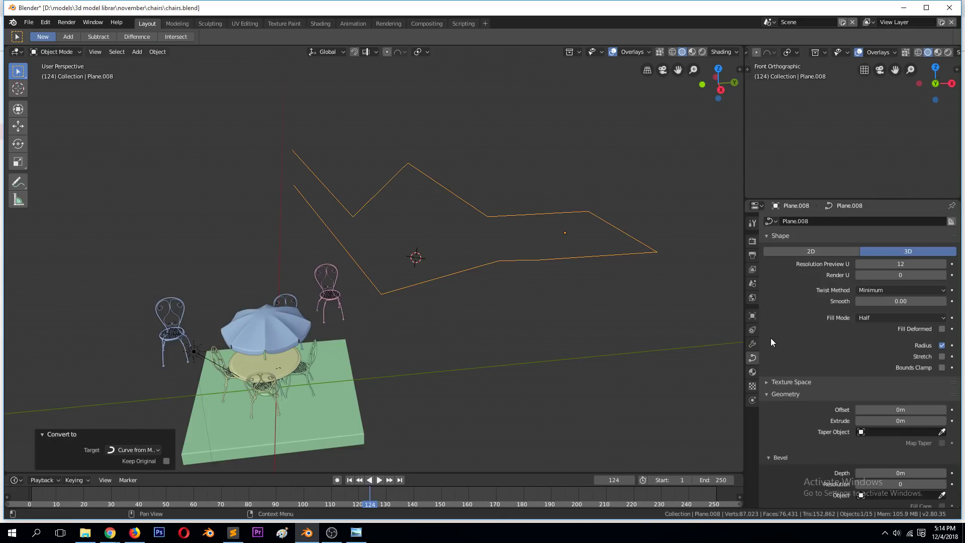
# Try moving zigzag curve points upward in Edit Mode, cancel the moves, and exit
pyautogui.press('Tab')
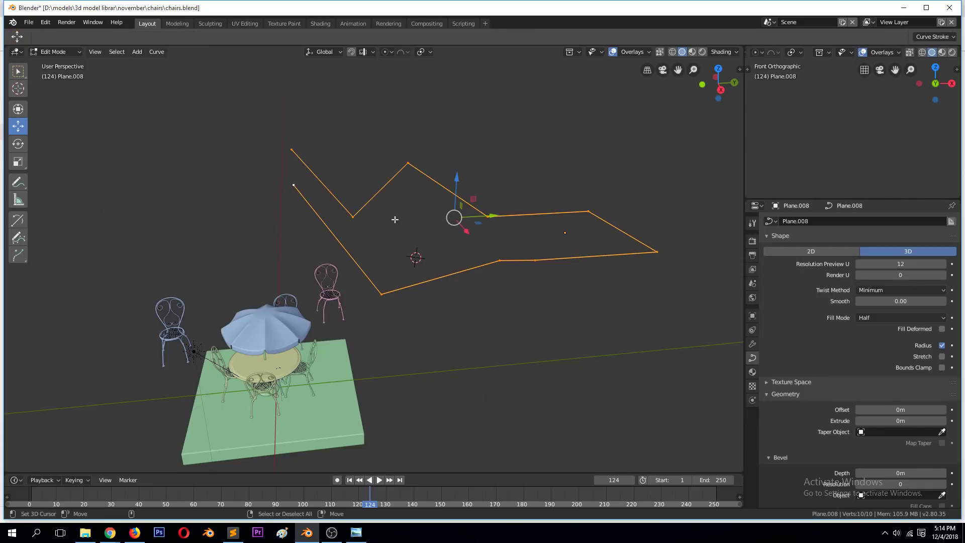
pyautogui.moveTo(384, 214); pyautogui.dragTo(328, 212, button='middle')
pyautogui.moveTo(221, 190); pyautogui.dragTo(241, 246, button='middle')
pyautogui.click(249, 243)
pyautogui.moveTo(249, 243); pyautogui.dragTo(323, 189)
pyautogui.rightClick(402, 250)
pyautogui.click(449, 289)
pyautogui.moveTo(449, 289); pyautogui.dragTo(457, 198)
pyautogui.click(501, 231)
pyautogui.rightClick(491, 163)
pyautogui.press('Tab')
# Place the 3D cursor above the scene and add a Bezier curve scaled about 30 times
pyautogui.moveTo(327, 246); pyautogui.dragTo(449, 180, button='middle')
pyautogui.rightClick(446, 141)
pyautogui.click(438, 121)
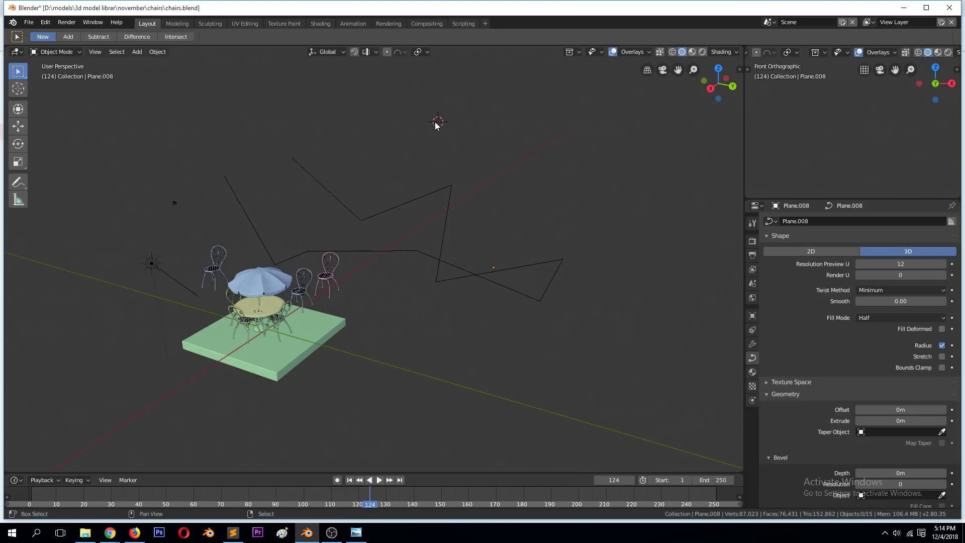
pyautogui.hotkey('shift', 'a')
pyautogui.moveTo(408, 135)
pyautogui.click(476, 132)
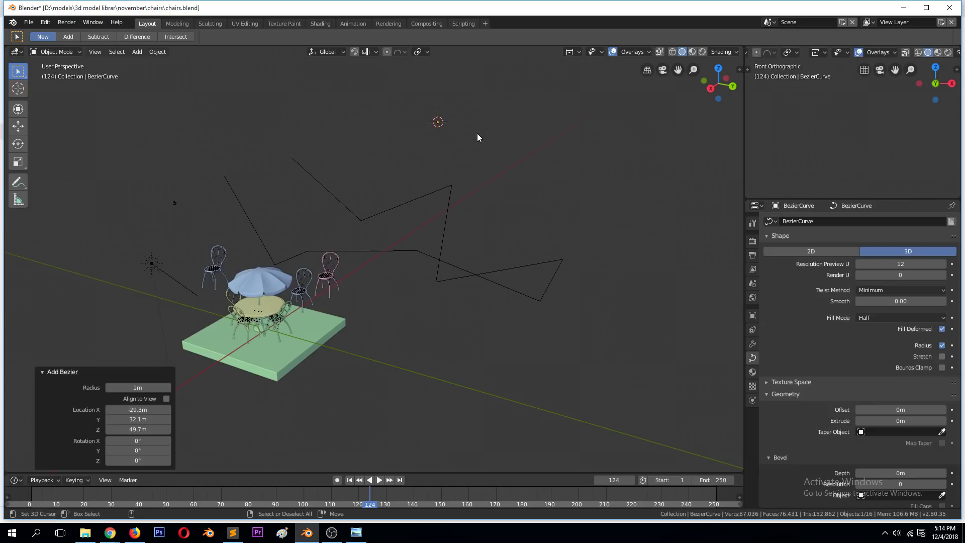
pyautogui.press('s')
pyautogui.click(643, 67)
pyautogui.moveTo(535, 103); pyautogui.dragTo(518, 124, button='middle')
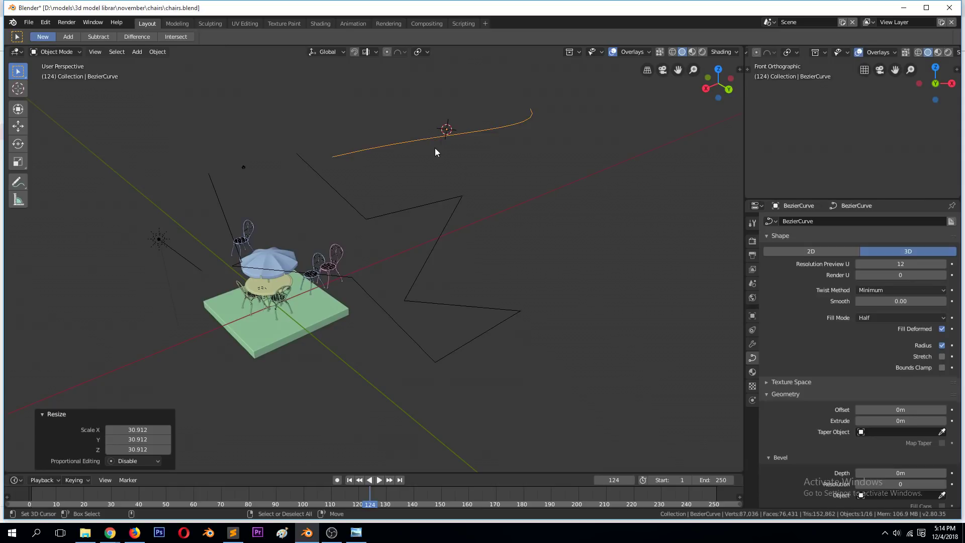
# Switch selection between the Bezier and zigzag curves, ending with the zigzag curve selected
pyautogui.click(497, 208)
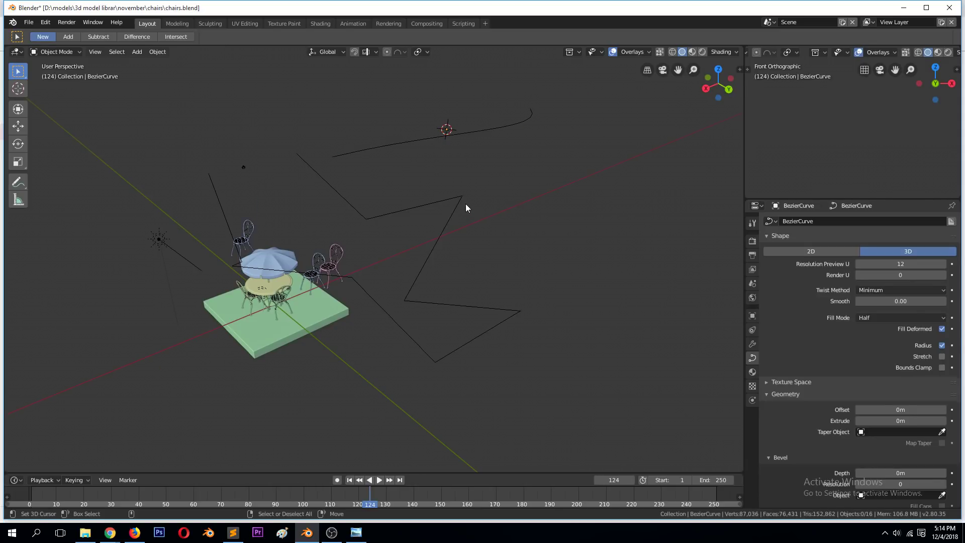
pyautogui.click(442, 198)
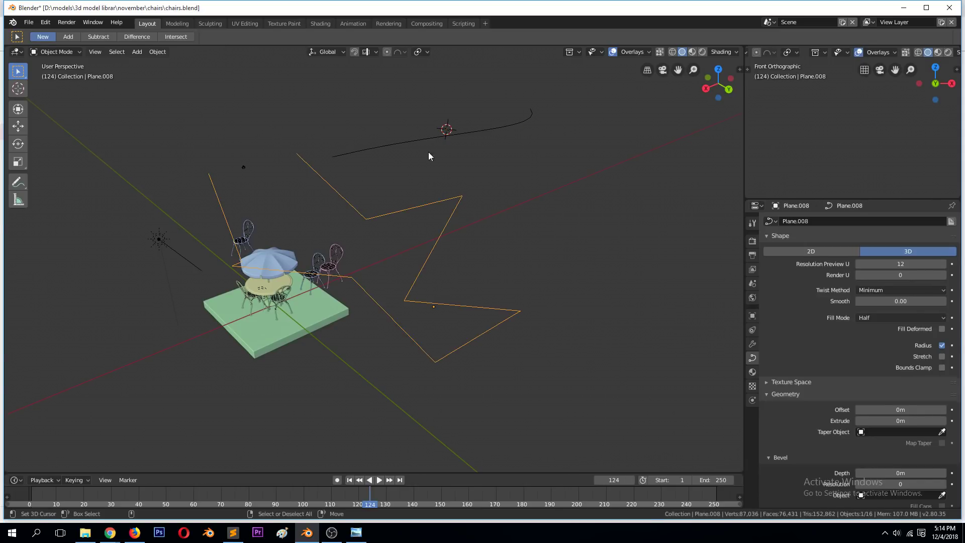
pyautogui.click(459, 133)
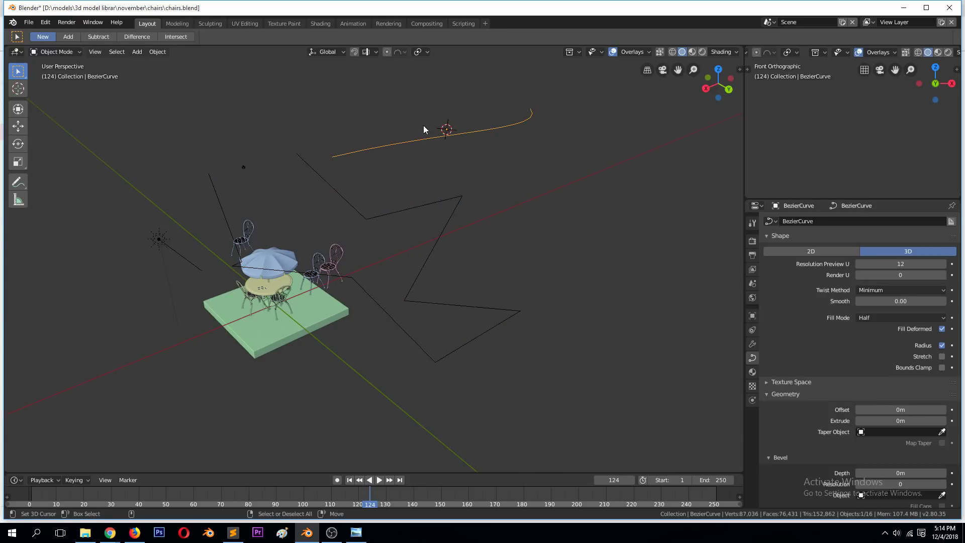
pyautogui.click(453, 176)
pyautogui.click(444, 203)
# In Edit Mode, search 'set spl' and set the zigzag spline type to Bezier
pyautogui.press('Tab')
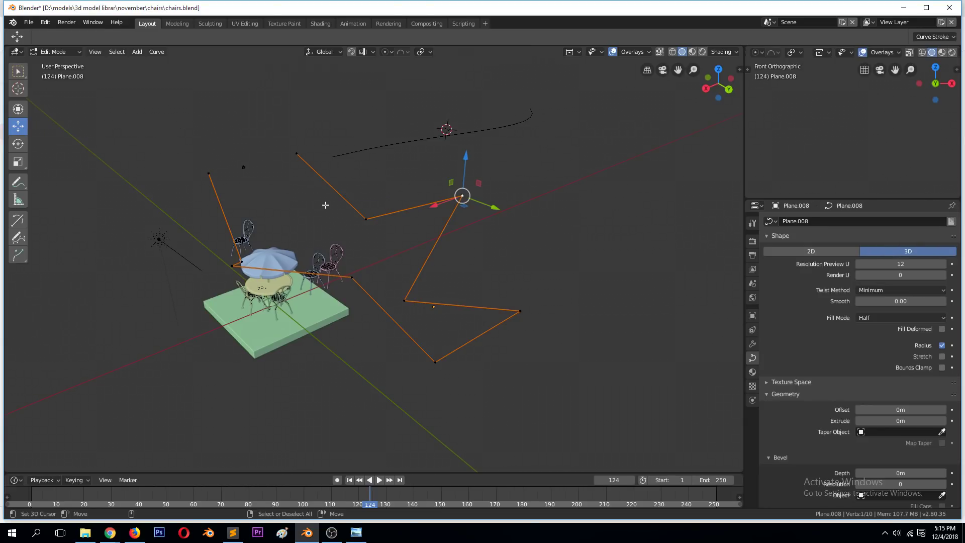
pyautogui.rightClick(422, 205)
pyautogui.press('F3')
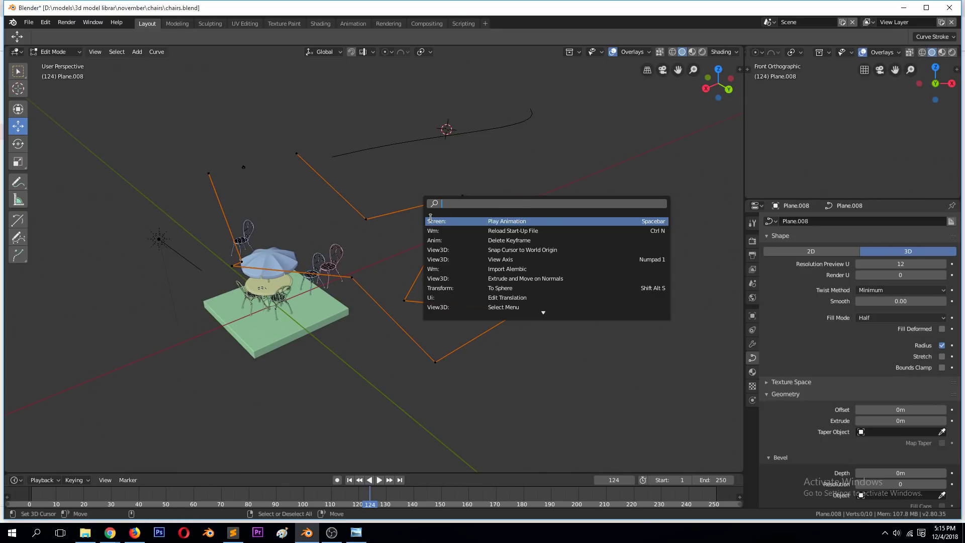
pyautogui.write('set')
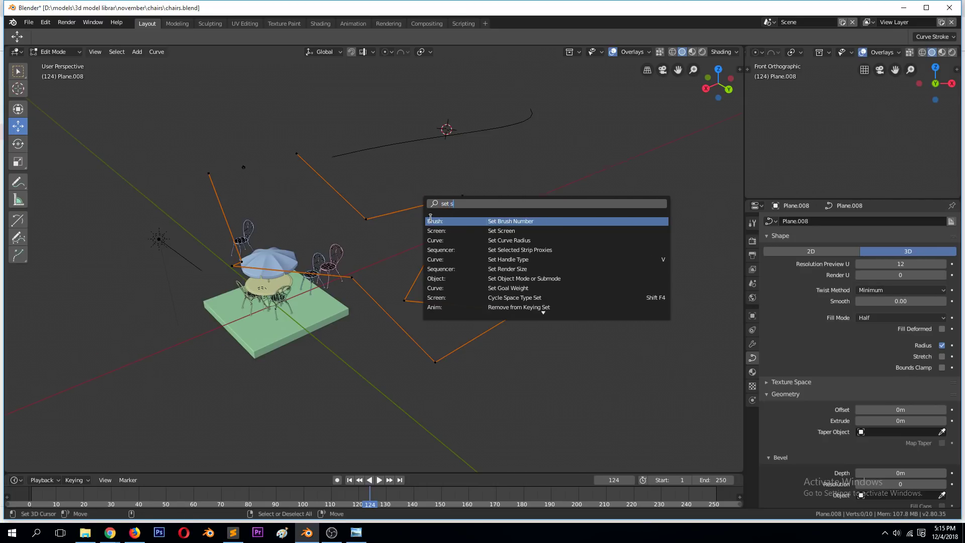
pyautogui.write(' spl')
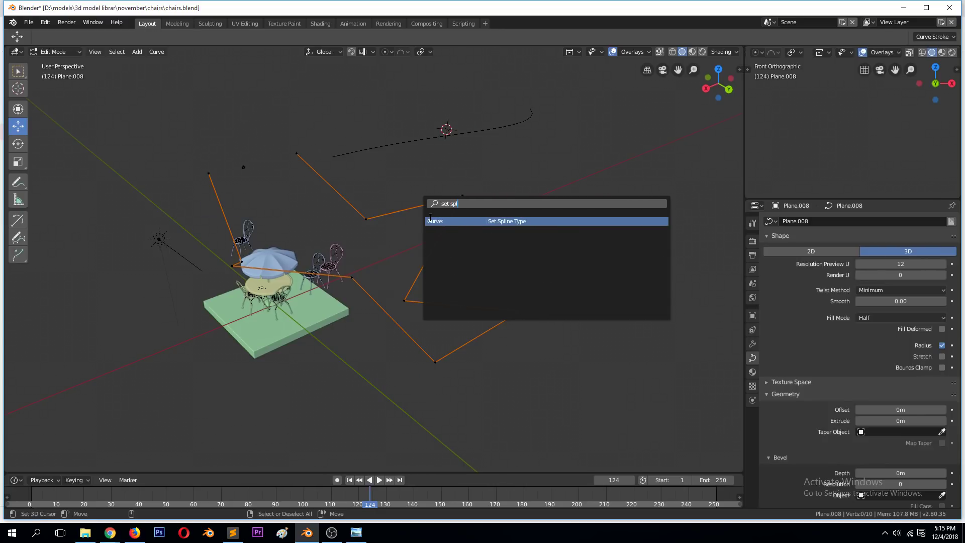
pyautogui.click(469, 221)
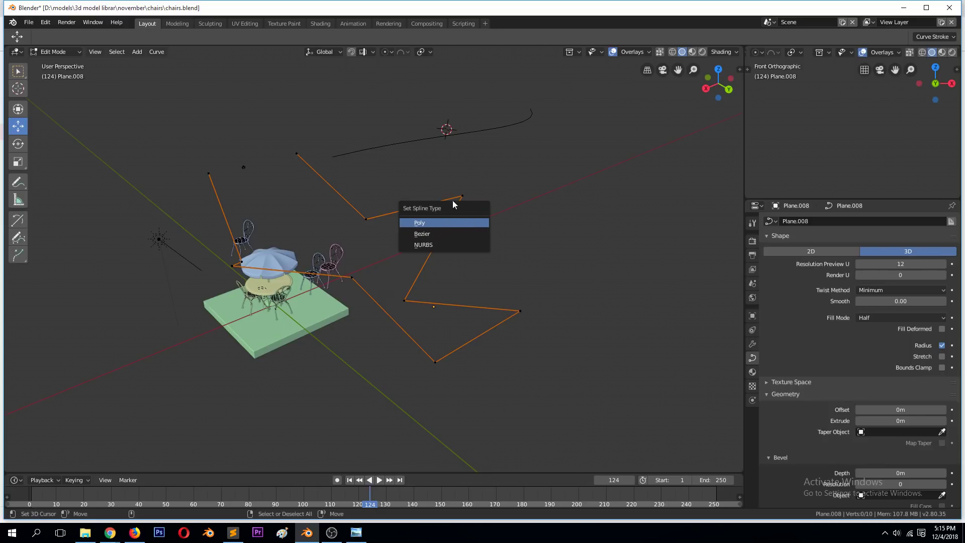
pyautogui.click(435, 239)
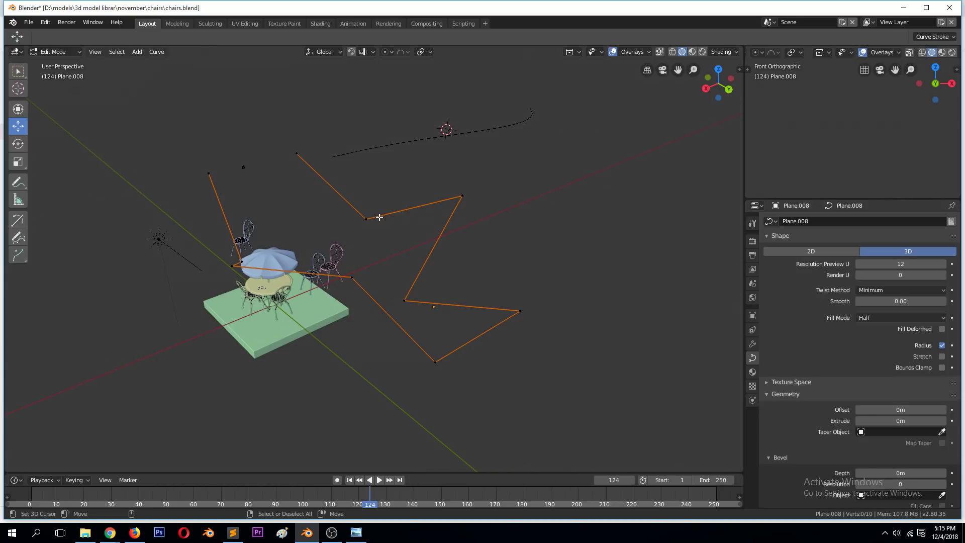
# Briefly play the timeline, then set the spline type to Bezier again via F3 search
pyautogui.press('space')
pyautogui.press('space')
pyautogui.press('F3')
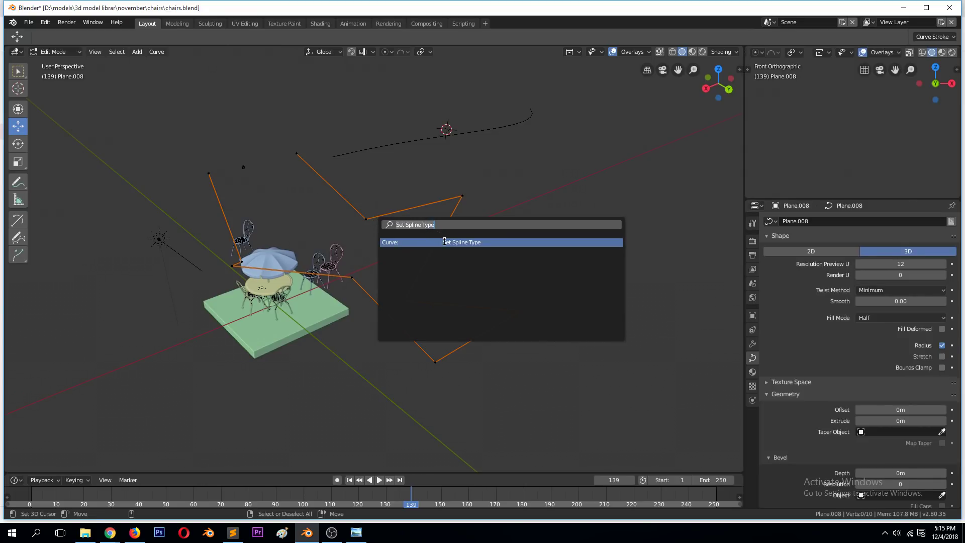
pyautogui.click(444, 242)
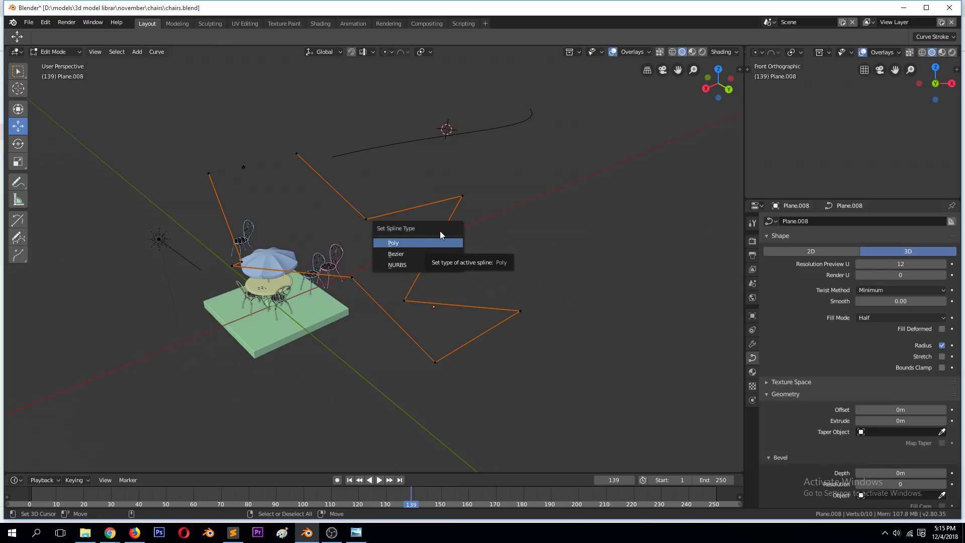
pyautogui.click(434, 260)
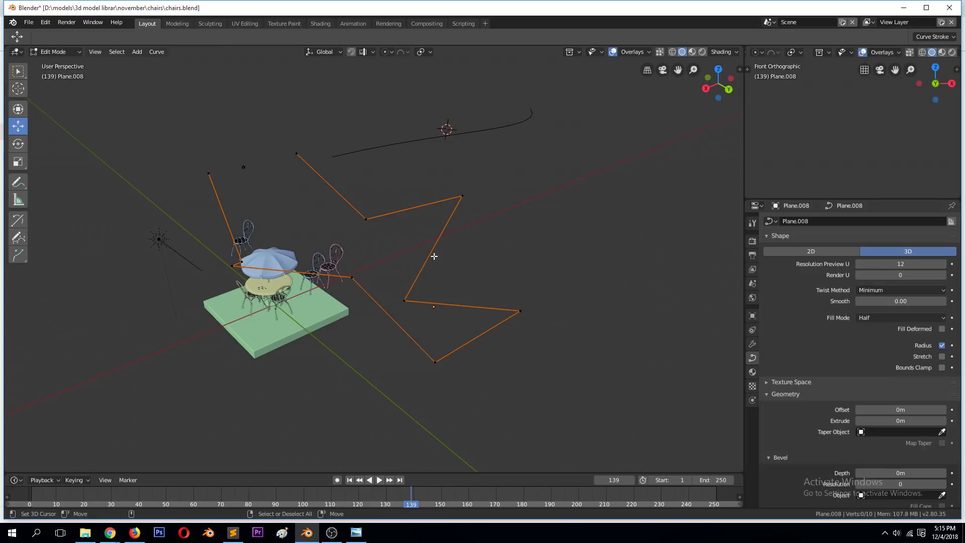
pyautogui.moveTo(433, 308); pyautogui.dragTo(505, 308, button='middle')
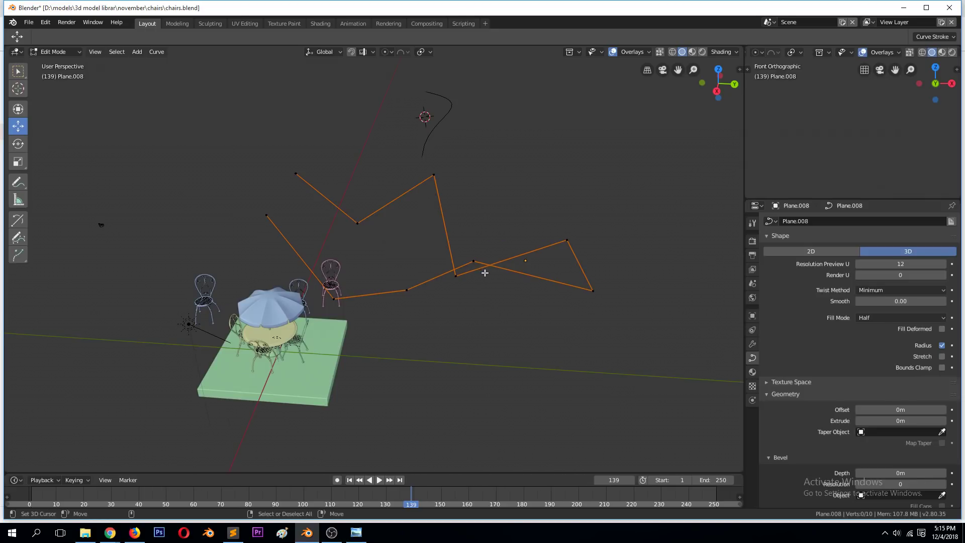
# Give all zigzag curve points the Automatic handle type and return to Object Mode
pyautogui.scroll(1, 484, 266)
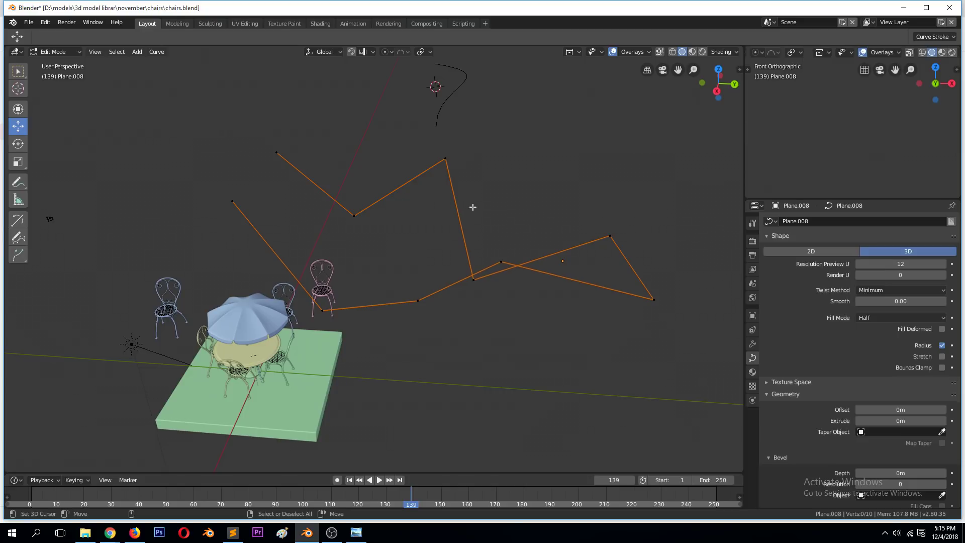
pyautogui.moveTo(484, 214); pyautogui.dragTo(318, 178, button='middle')
pyautogui.press('a')
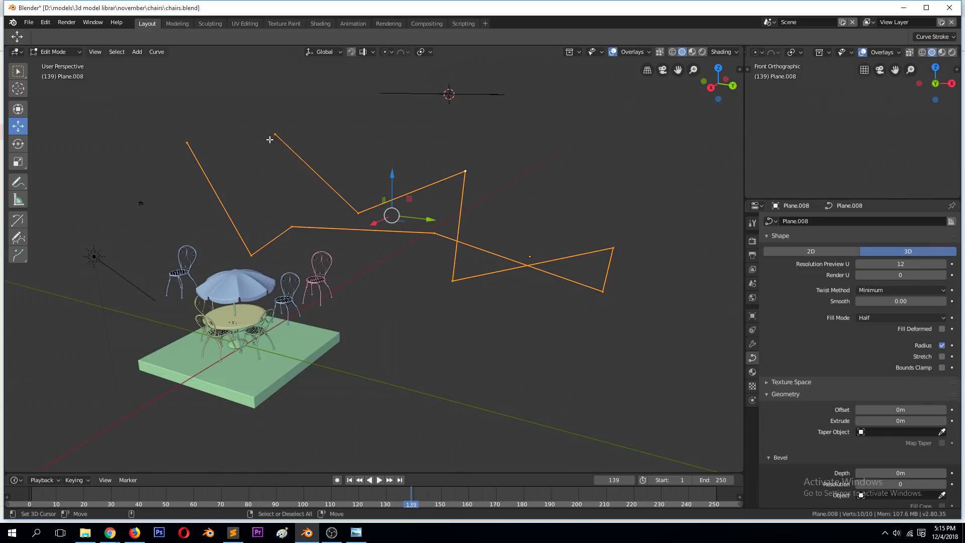
pyautogui.press('v')
pyautogui.press('v')
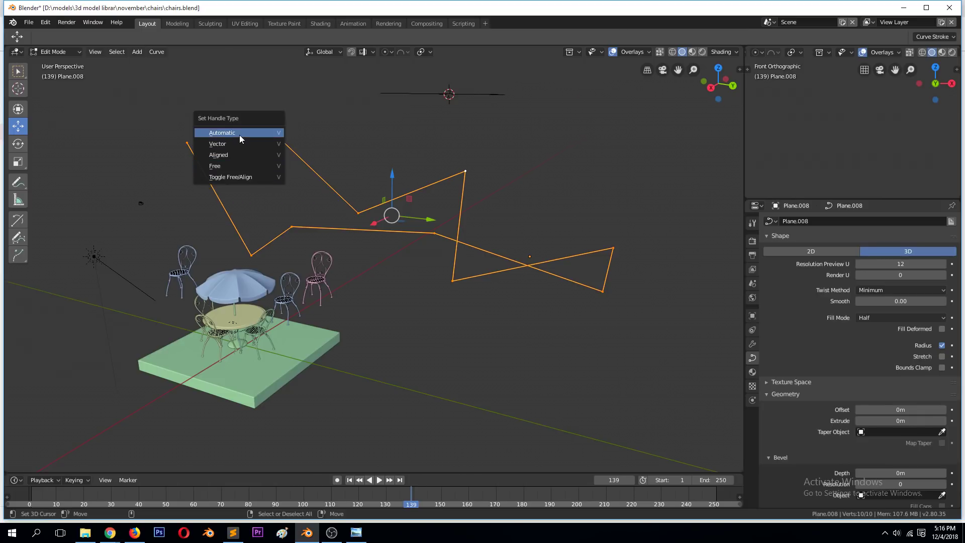
pyautogui.click(243, 131)
pyautogui.moveTo(282, 162); pyautogui.dragTo(396, 211, button='middle')
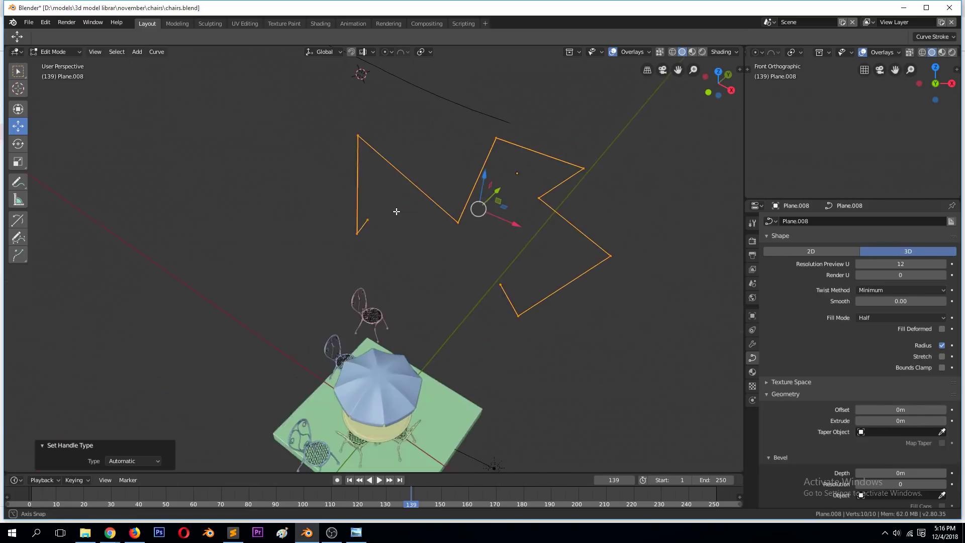
pyautogui.press('Tab')
pyautogui.press('Tab')
pyautogui.press('Tab')
pyautogui.moveTo(497, 218); pyautogui.dragTo(426, 208, button='middle')
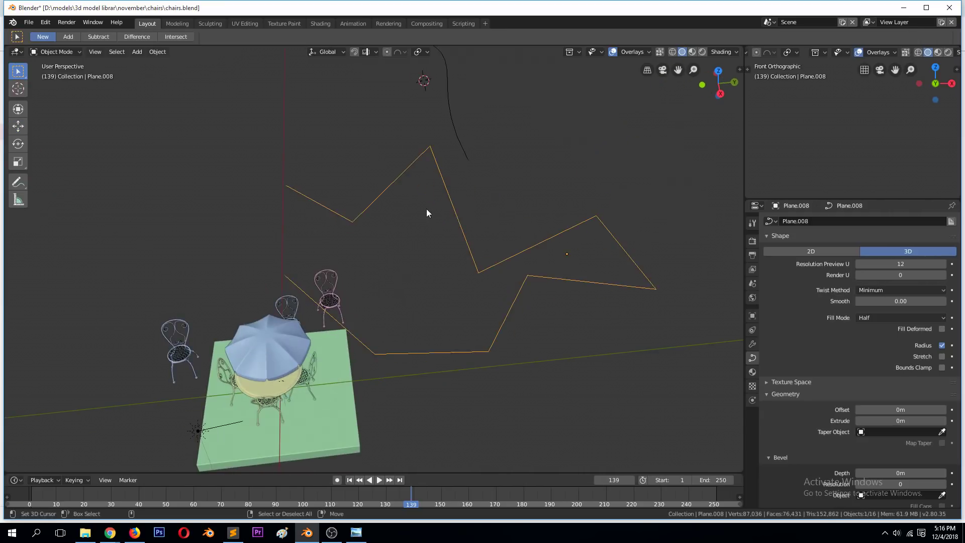
# In Edit Mode, select all points and set the zigzag's spline type to Bezier
pyautogui.press('Tab')
pyautogui.press('Up')
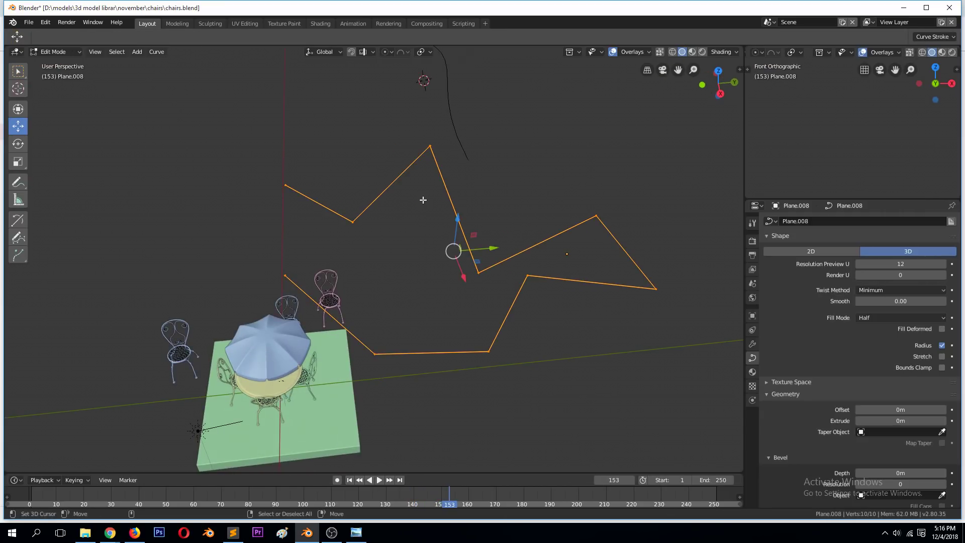
pyautogui.press('F3')
pyautogui.click(479, 219)
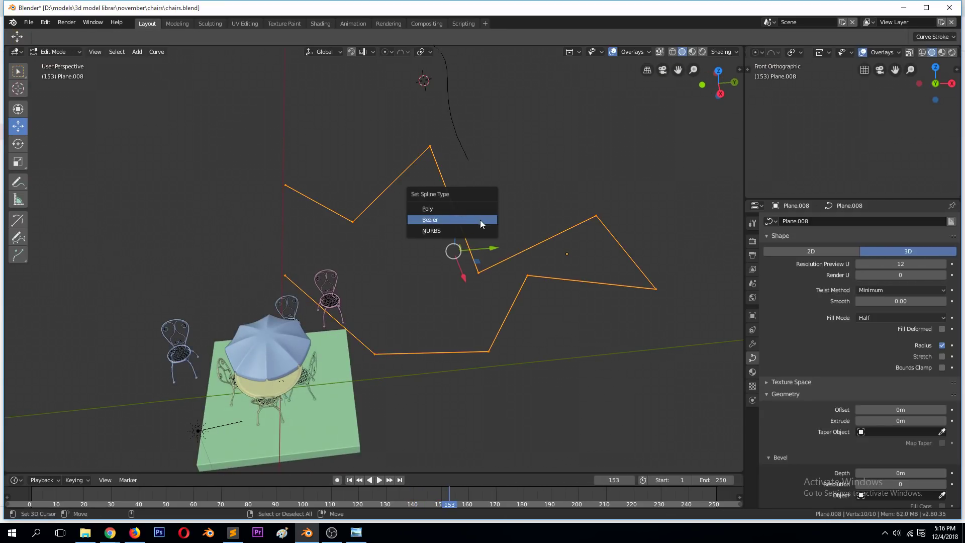
pyautogui.click(467, 217)
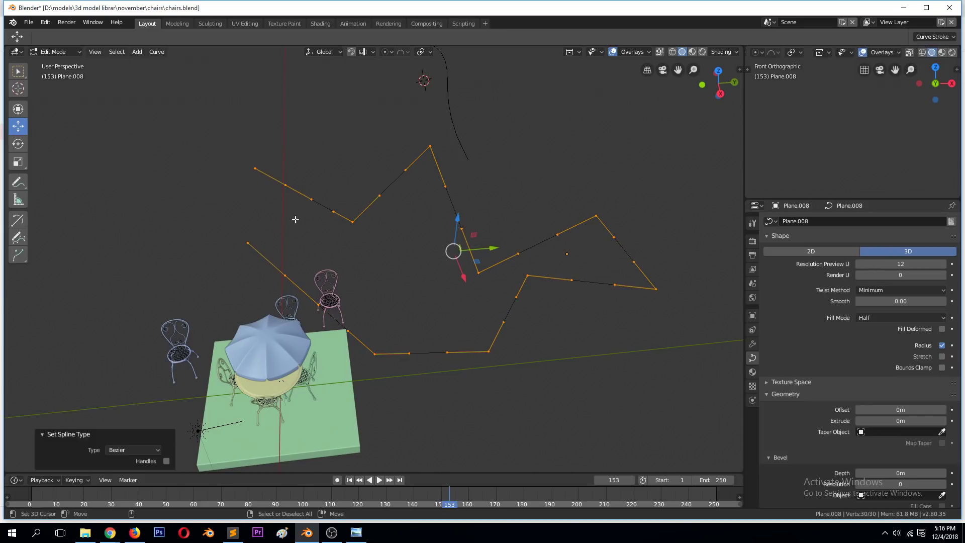
pyautogui.moveTo(311, 210); pyautogui.dragTo(312, 206, button='middle')
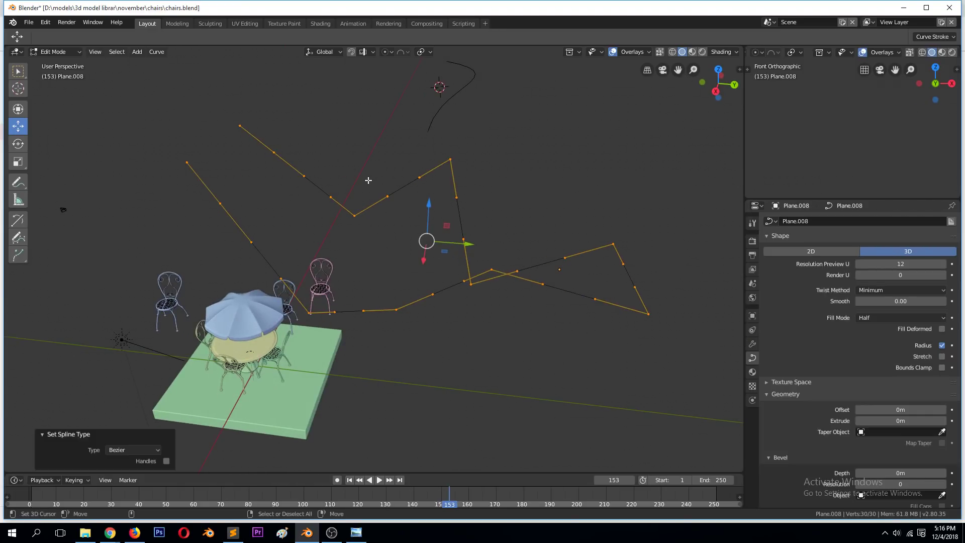
# Set the handle type of all control points to Automatic
pyautogui.press('F3')
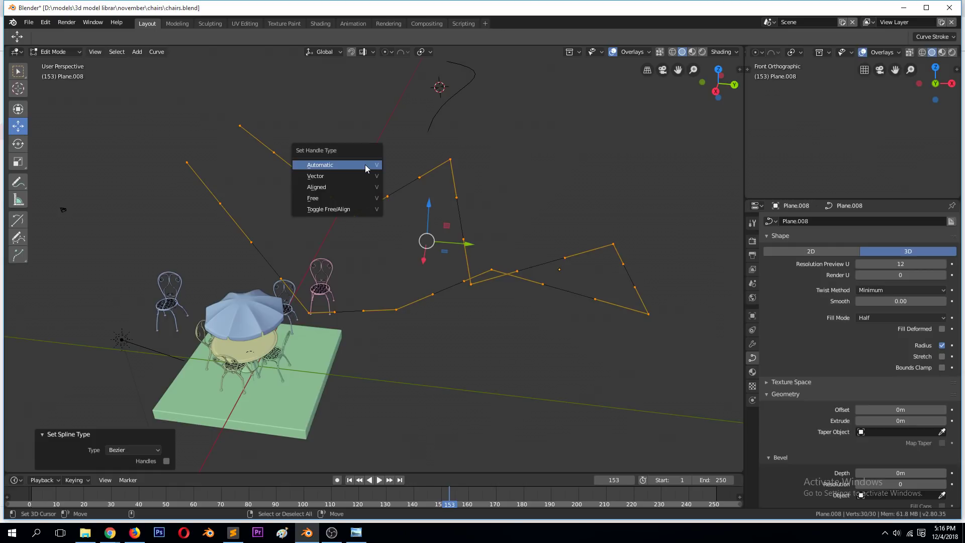
pyautogui.click(156, 52)
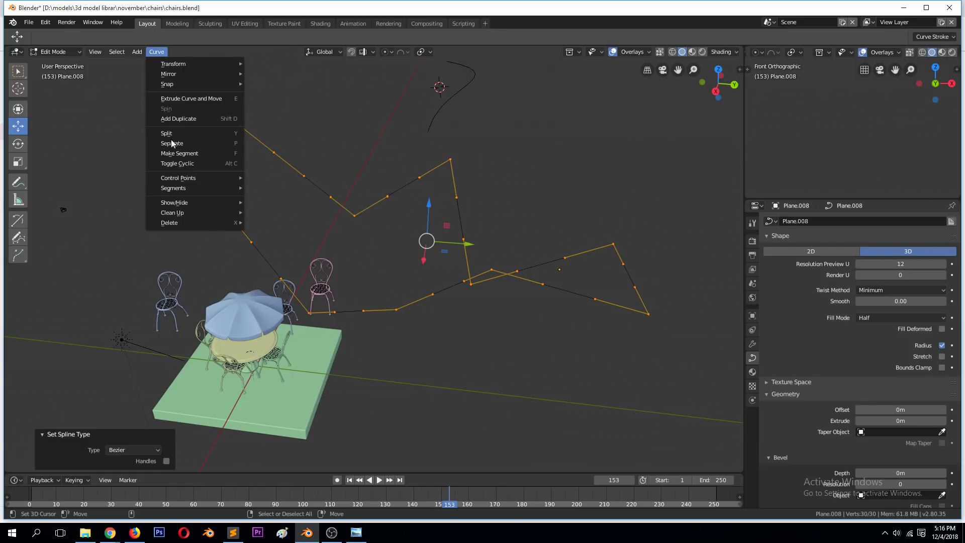
pyautogui.moveTo(214, 178)
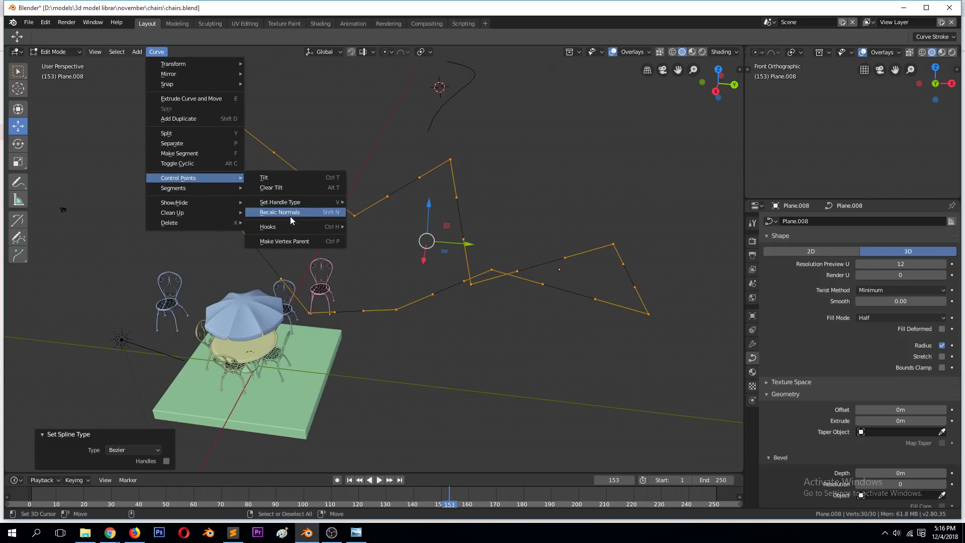
pyautogui.moveTo(298, 206)
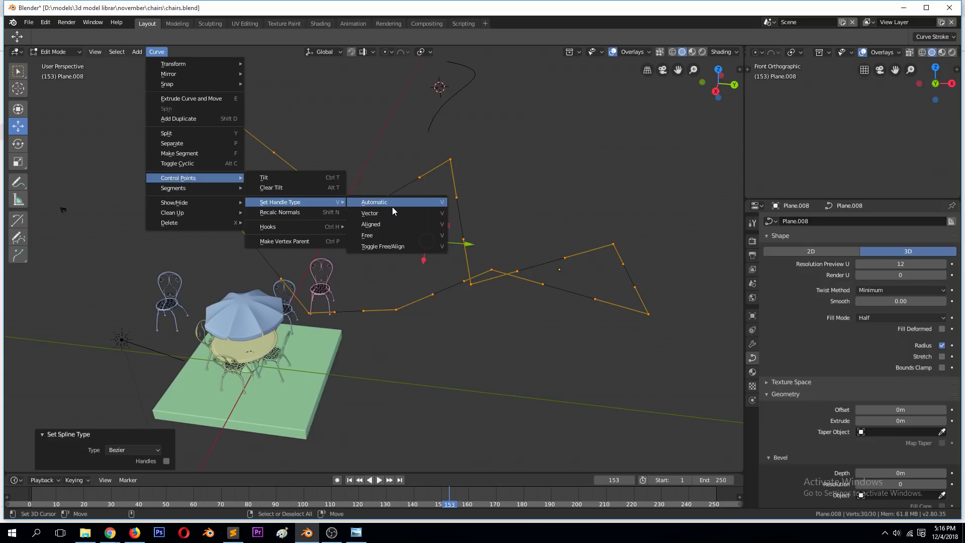
pyautogui.click(421, 203)
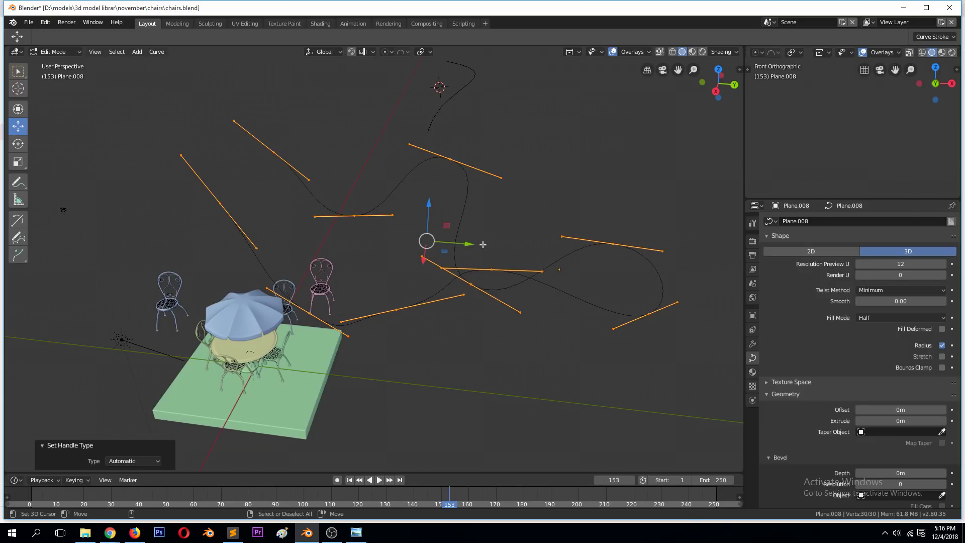
# Inspect the curve, then set its control-point handle type to Free
pyautogui.press('Tab')
pyautogui.moveTo(411, 235); pyautogui.dragTo(411, 213, button='middle')
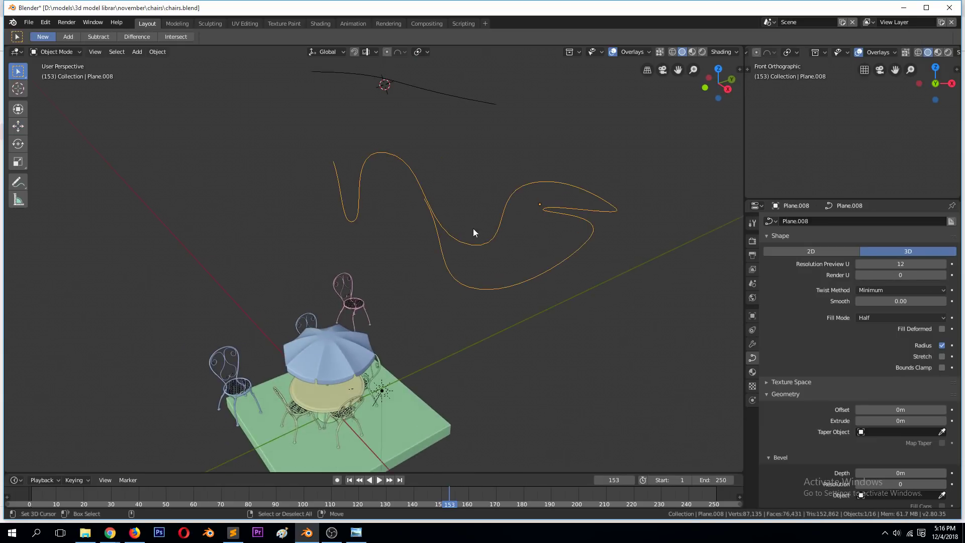
pyautogui.moveTo(474, 233); pyautogui.dragTo(415, 227, button='middle')
pyautogui.press('Tab')
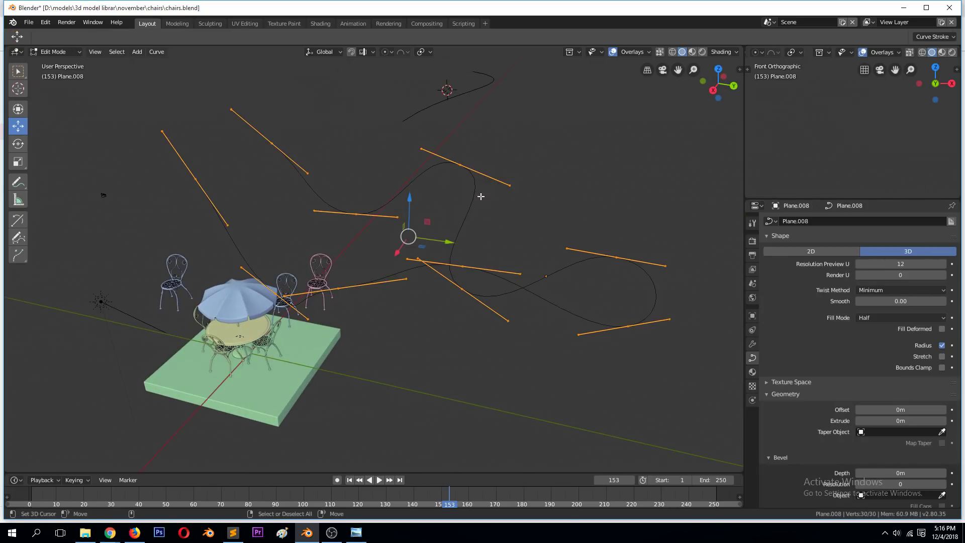
pyautogui.click(156, 51)
pyautogui.moveTo(201, 178)
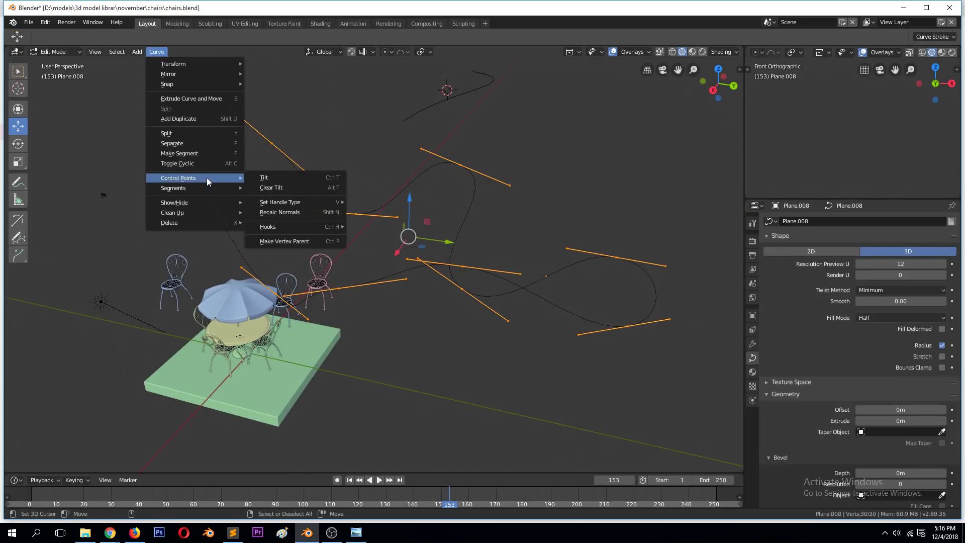
pyautogui.moveTo(301, 202)
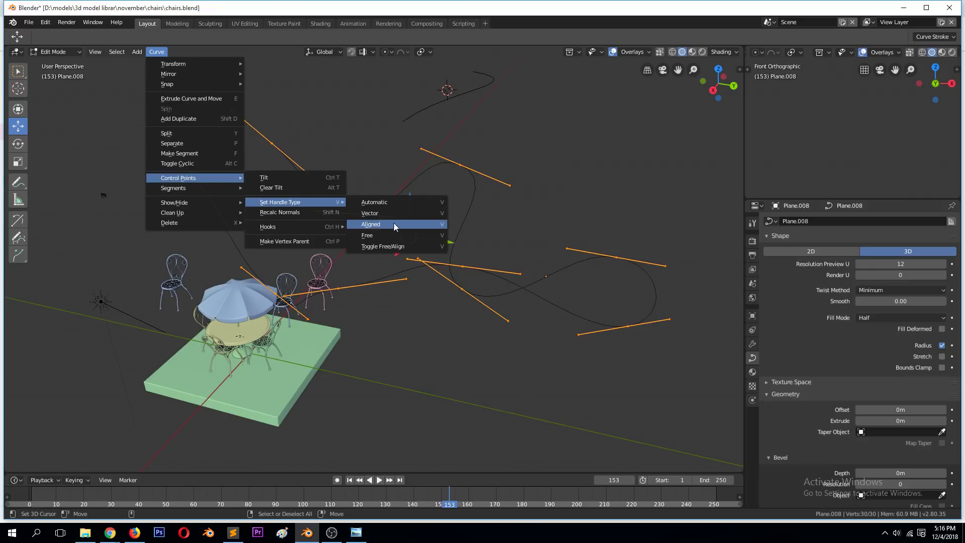
pyautogui.click(400, 236)
pyautogui.click(427, 222)
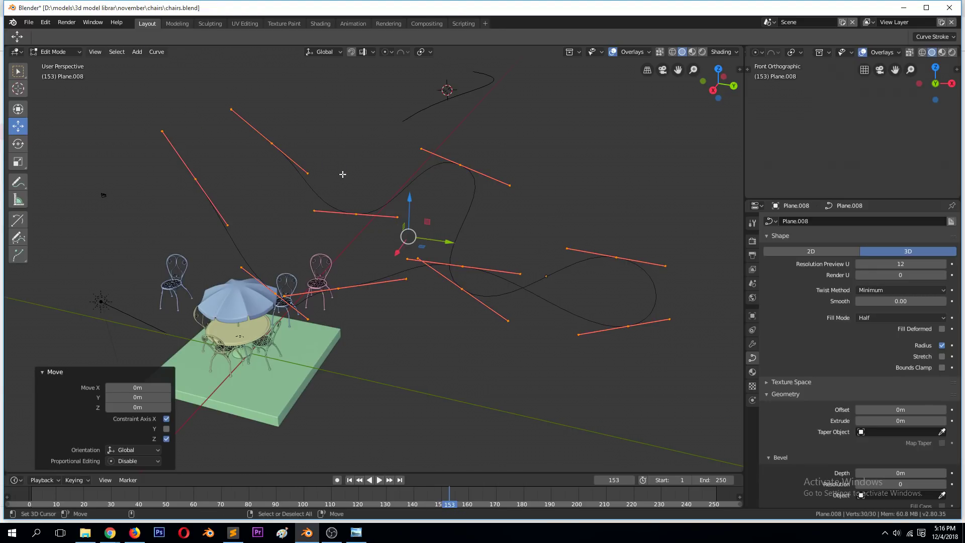
# Leave Edit Mode so the curve is back in Object Mode
pyautogui.press('Tab')
pyautogui.press('Tab')
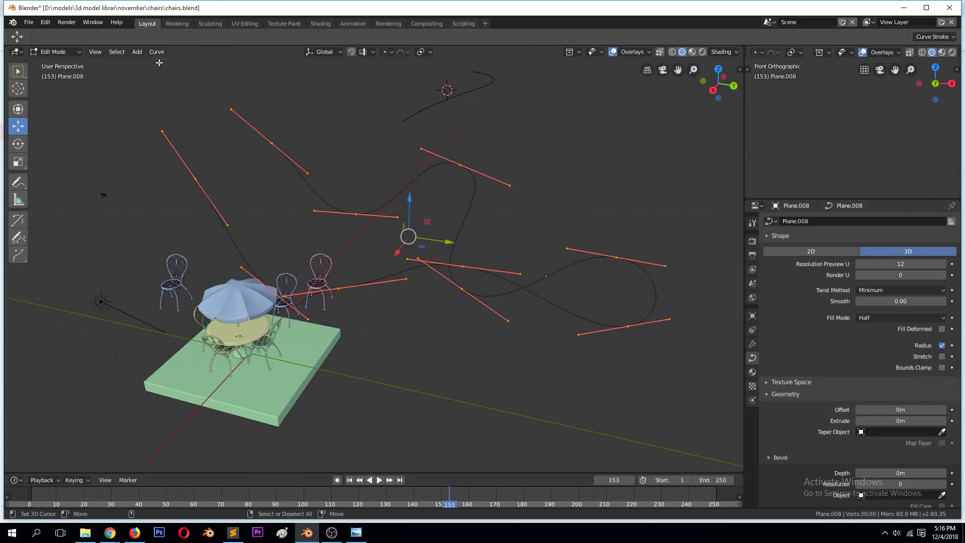
pyautogui.press('v')
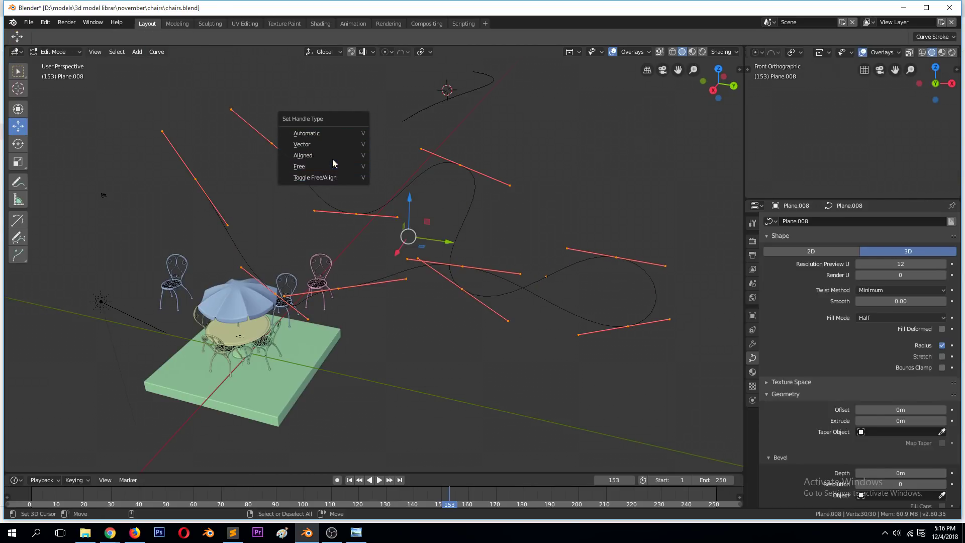
pyautogui.press('Tab')
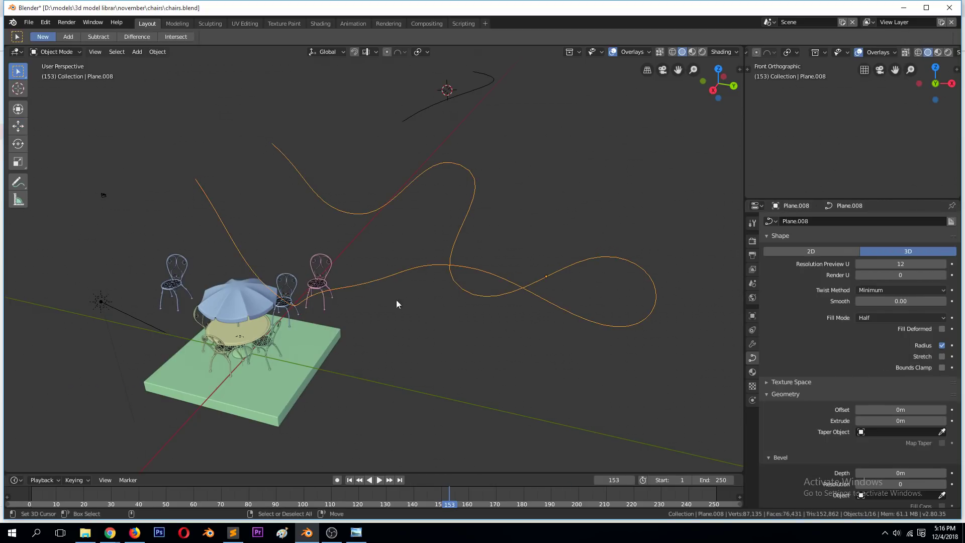
# Give the curve a 0.19m bevel depth with bevel resolution 3
pyautogui.scroll(-2, 851, 419)
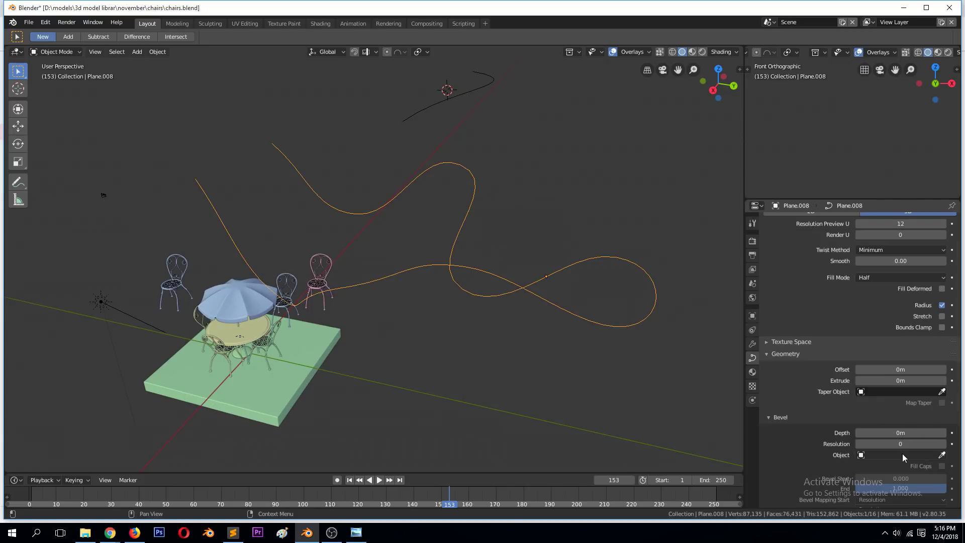
pyautogui.moveTo(900, 433); pyautogui.dragTo(919, 433)
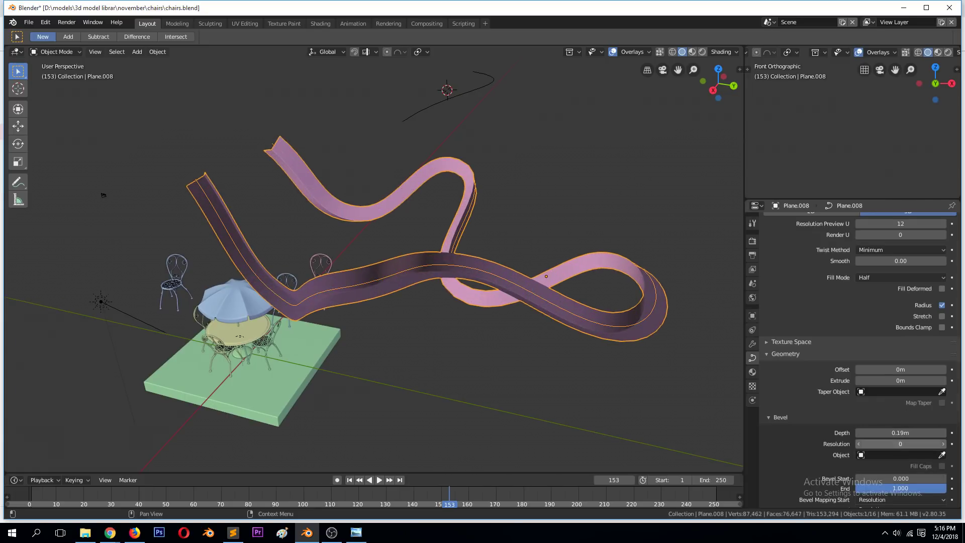
pyautogui.press('Return')
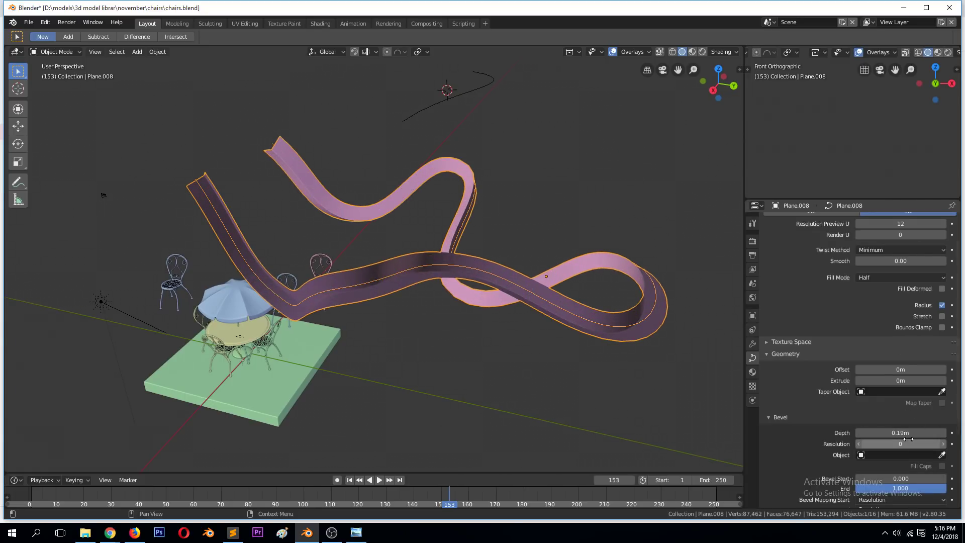
pyautogui.moveTo(902, 443); pyautogui.dragTo(927, 444)
pyautogui.moveTo(421, 215); pyautogui.dragTo(628, 231, button='middle')
# Set the curve's fill mode to Full for a closed round tube
pyautogui.scroll(3, 897, 259)
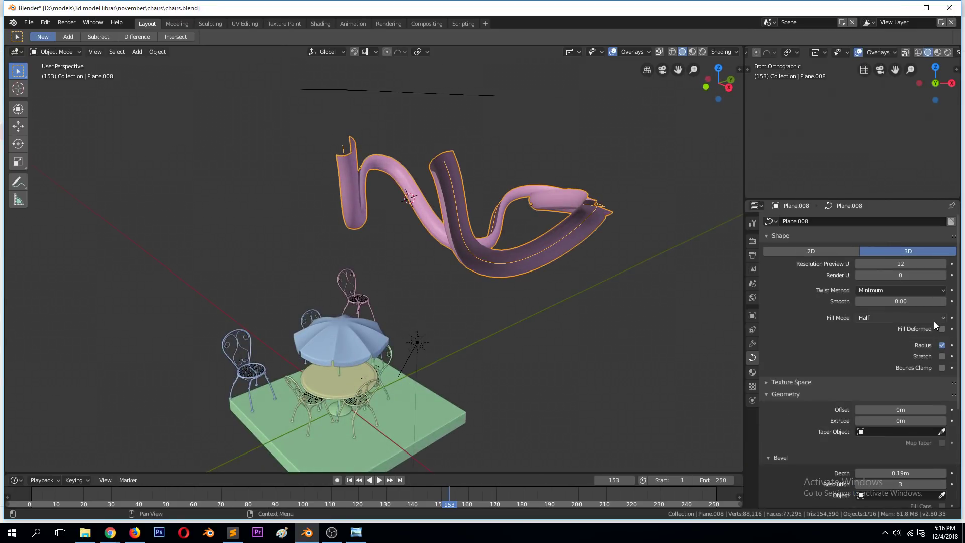
pyautogui.click(879, 317)
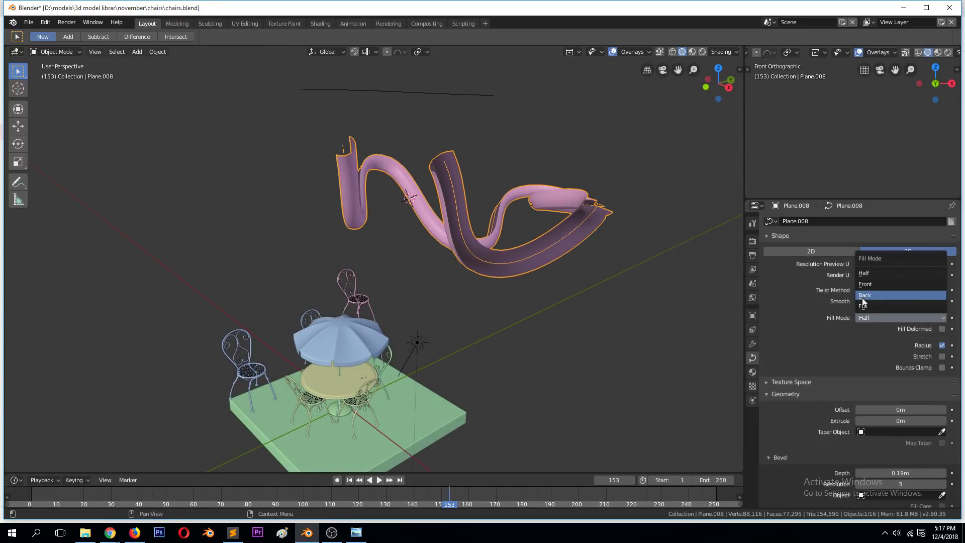
pyautogui.click(876, 306)
pyautogui.moveTo(452, 216); pyautogui.dragTo(330, 202, button='middle')
# Raise bevel depth to 0.3m and rescale the point radii with Alt+S
pyautogui.press('Tab')
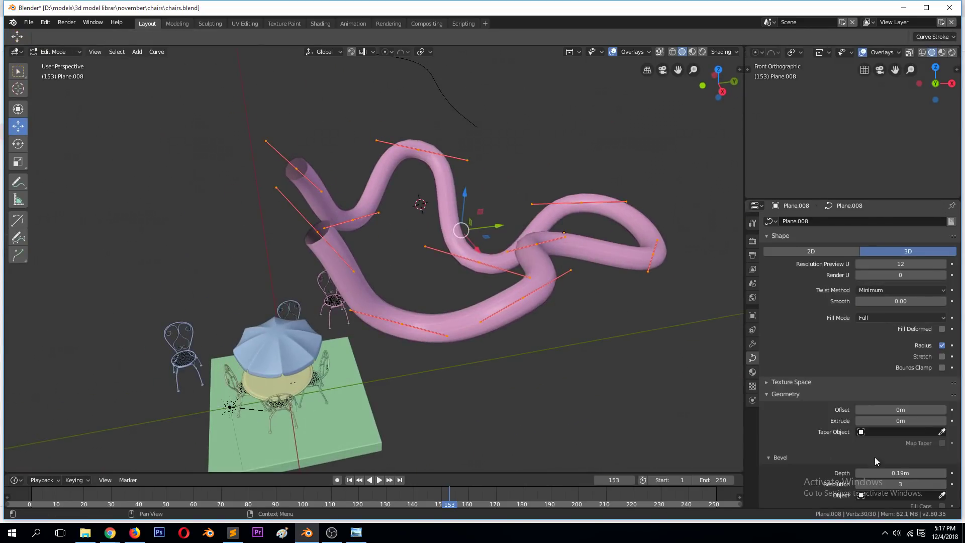
pyautogui.moveTo(916, 472)
pyautogui.mouseDown()
pyautogui.moveTo(874, 472)
pyautogui.moveTo(945, 473)
pyautogui.moveTo(901, 473)
pyautogui.moveTo(944, 472)
pyautogui.moveTo(934, 473)
pyautogui.mouseUp()
pyautogui.hotkey('alt', 's')
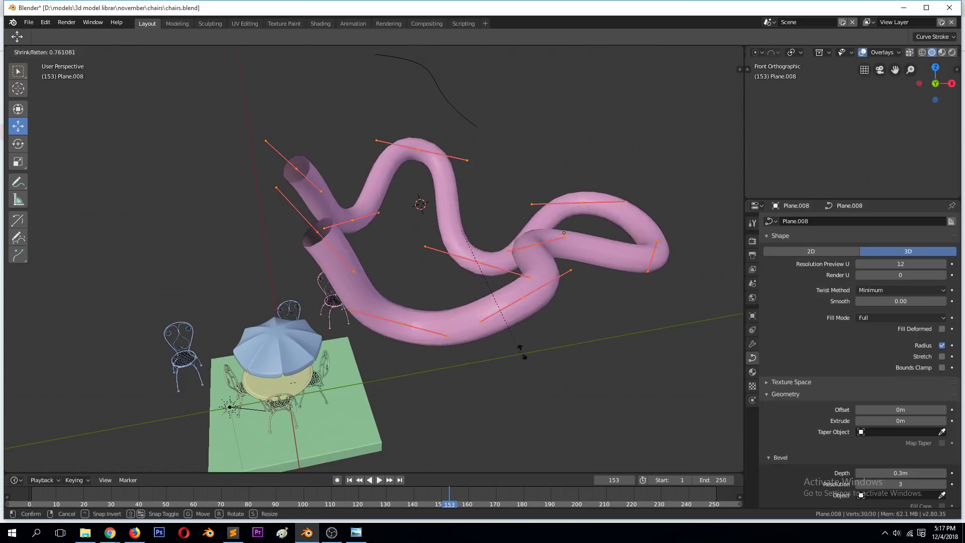
pyautogui.click(557, 421)
pyautogui.press('Tab')
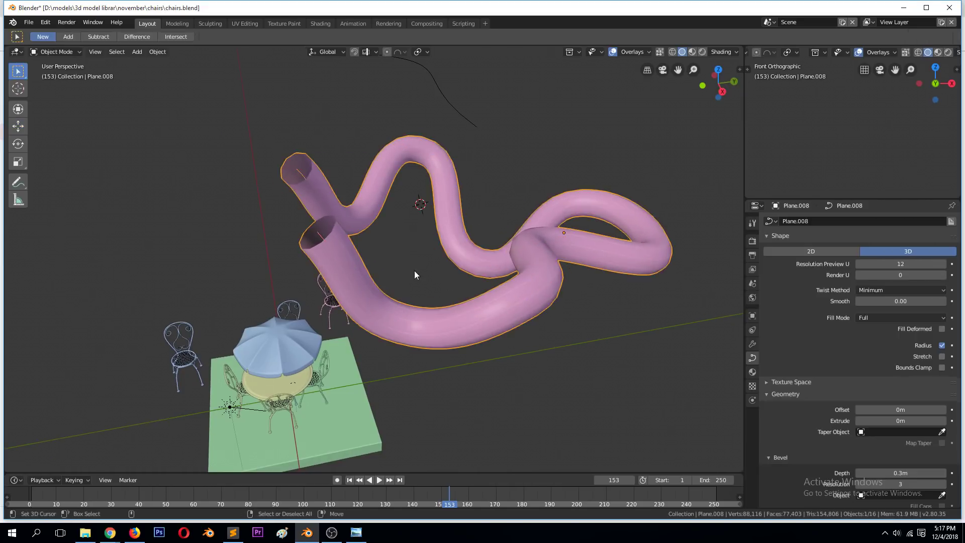
pyautogui.moveTo(410, 265); pyautogui.dragTo(490, 238, button='middle')
pyautogui.scroll(5, 490, 239)
pyautogui.moveTo(450, 354); pyautogui.dragTo(384, 335, button='middle')
pyautogui.scroll(-2, 449, 318)
pyautogui.scroll(-3, 450, 340)
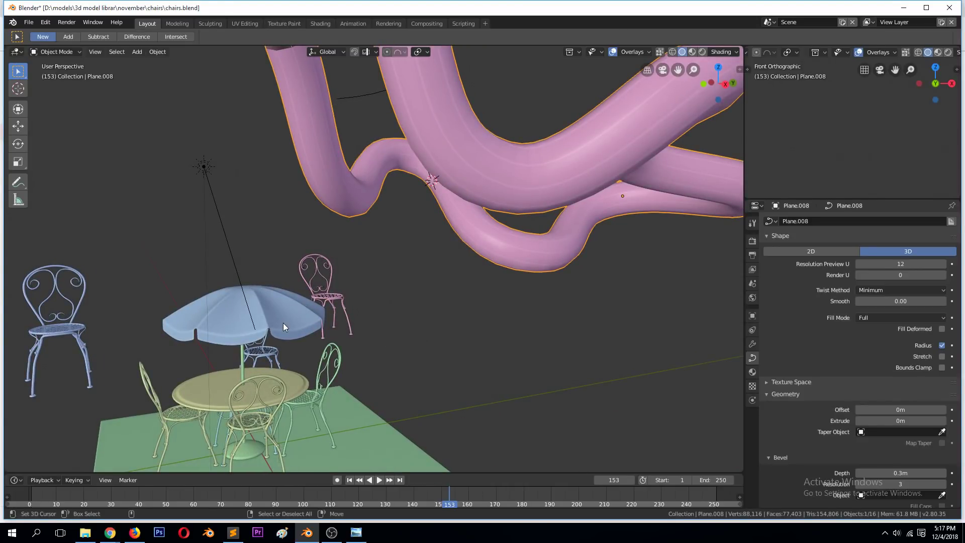
pyautogui.scroll(-2, 292, 339)
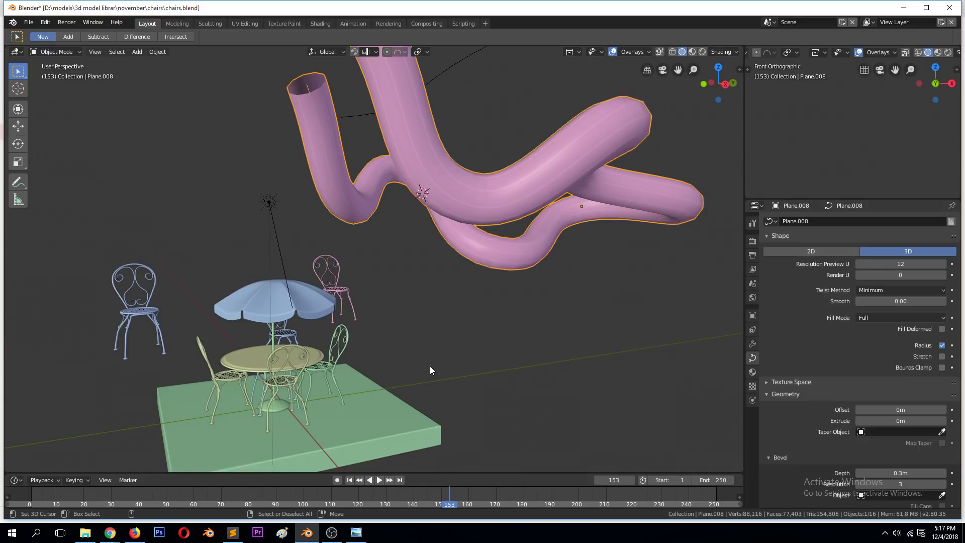